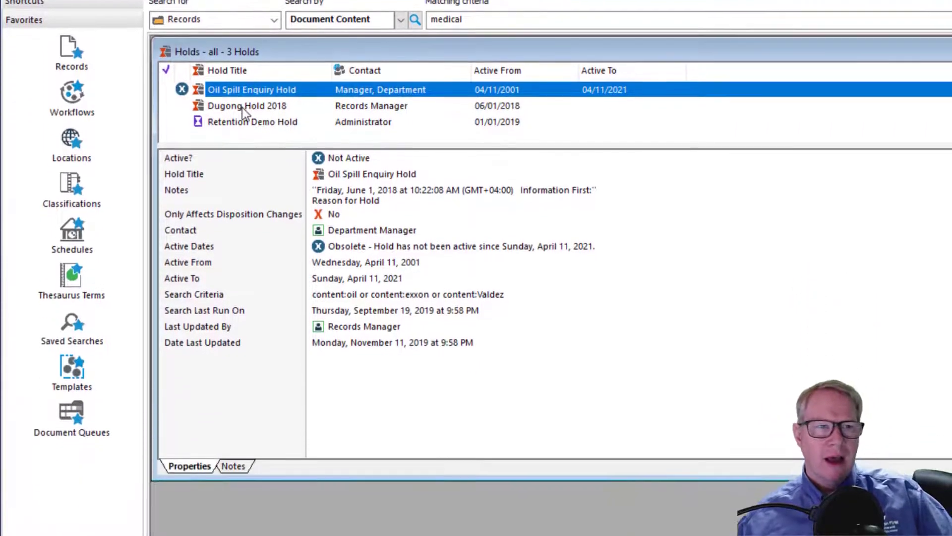
# Step: List the records under Dugong Hold 2018, check which actions are available for document G97/770, and close the list
pyautogui.click(244, 145)
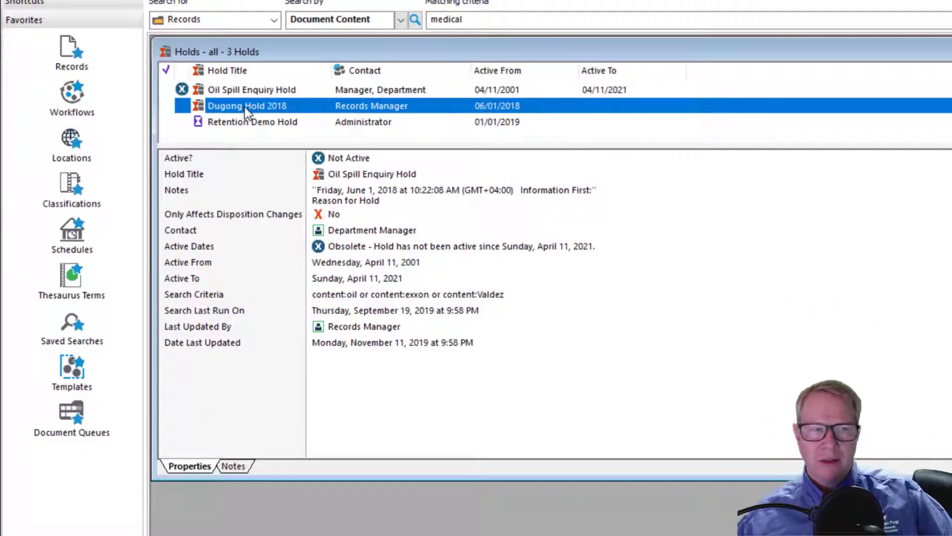
pyautogui.rightClick(244, 146)
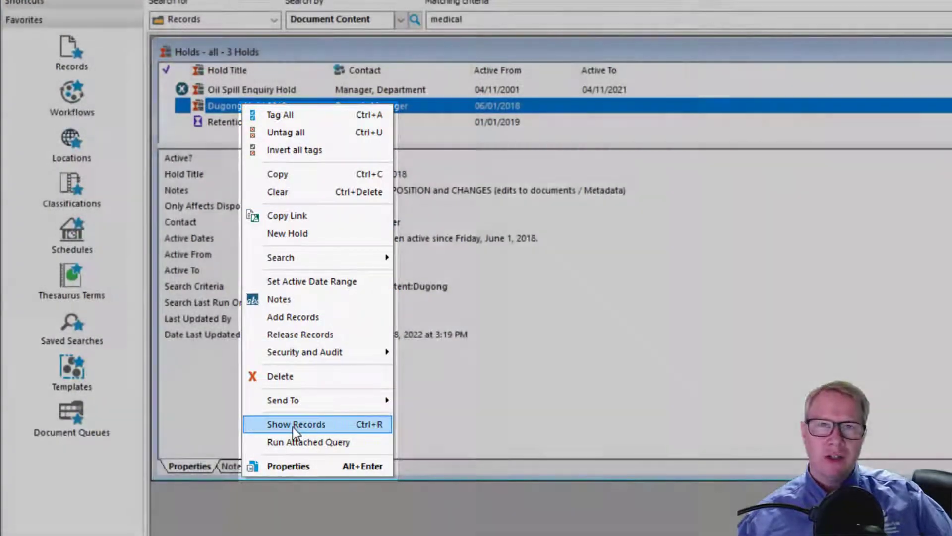
pyautogui.click(293, 427)
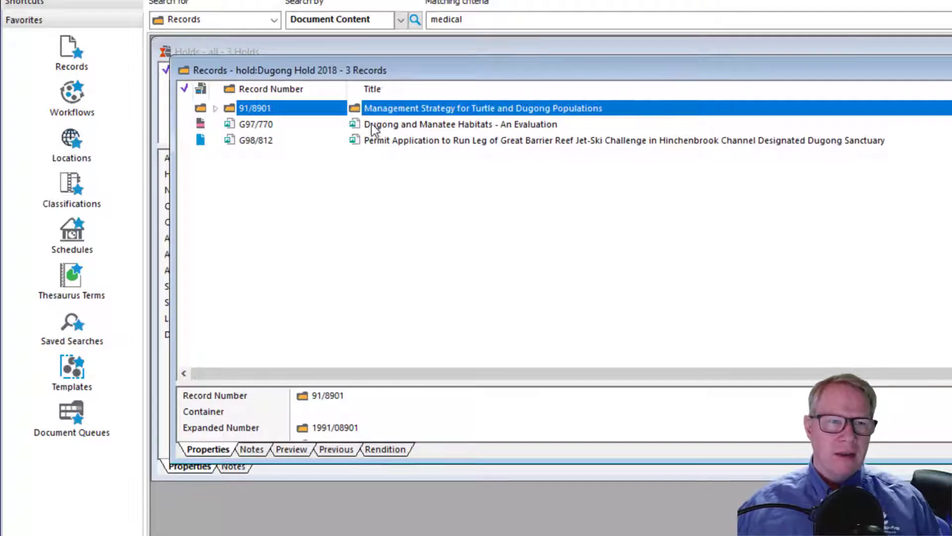
pyautogui.click(250, 125)
pyautogui.rightClick(253, 125)
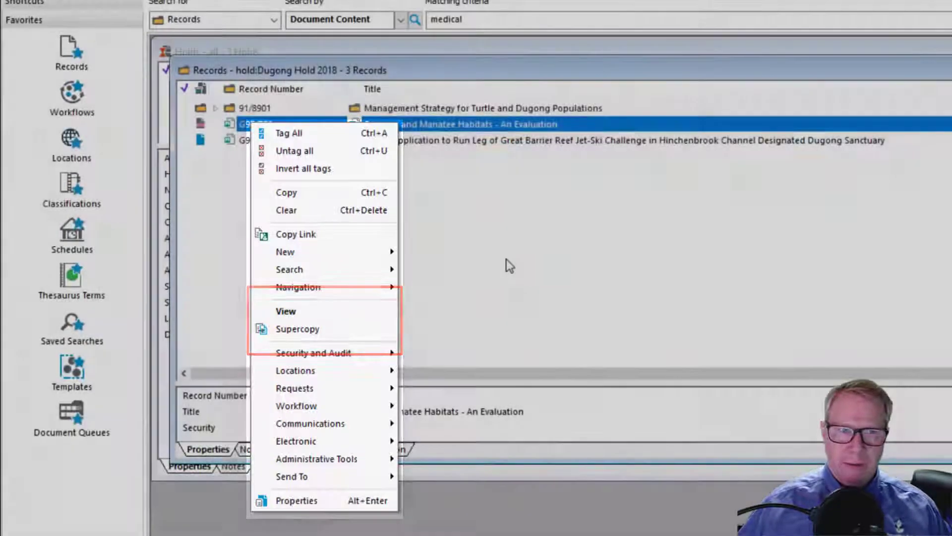
pyautogui.click(509, 266)
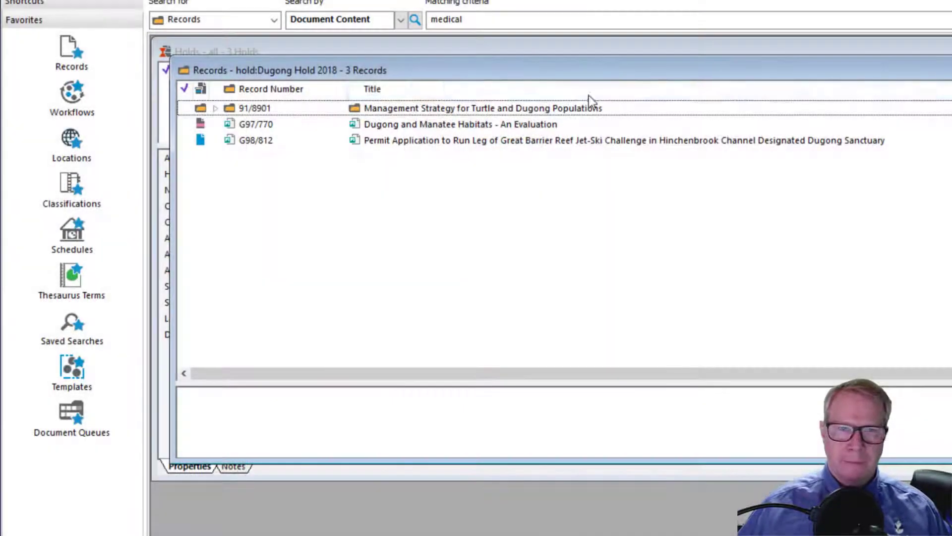
pyautogui.click(951, 70)
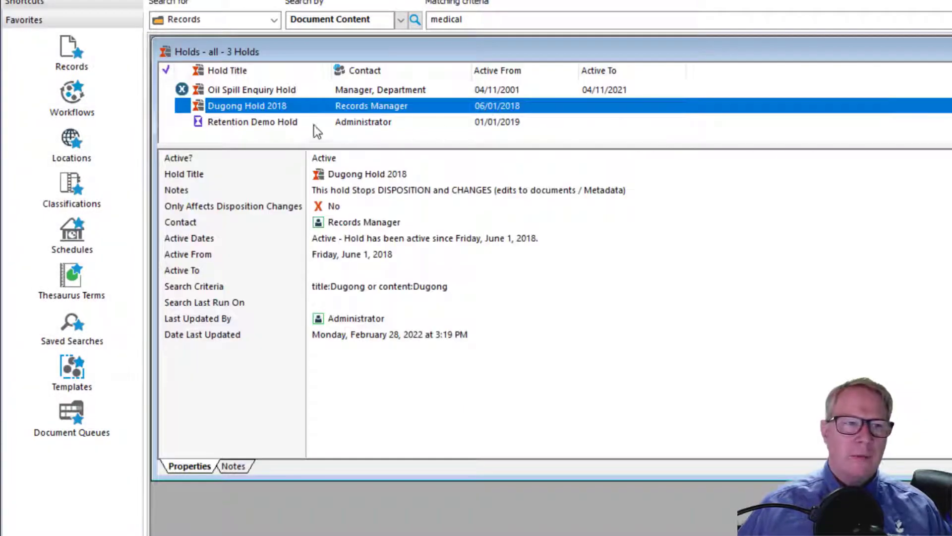
# Step: List the records under Retention Demo Hold, check which actions are available for document G21/69, and close the list
pyautogui.rightClick(282, 124)
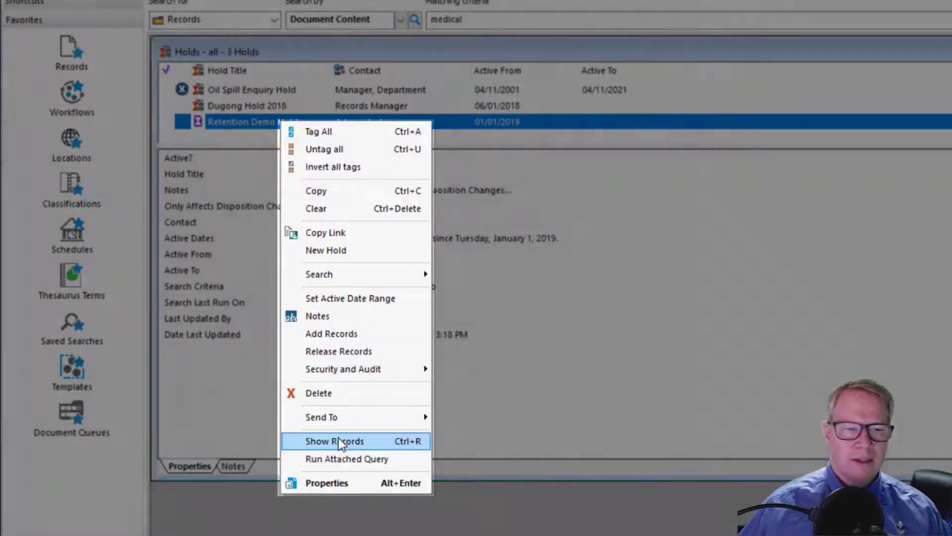
pyautogui.click(338, 437)
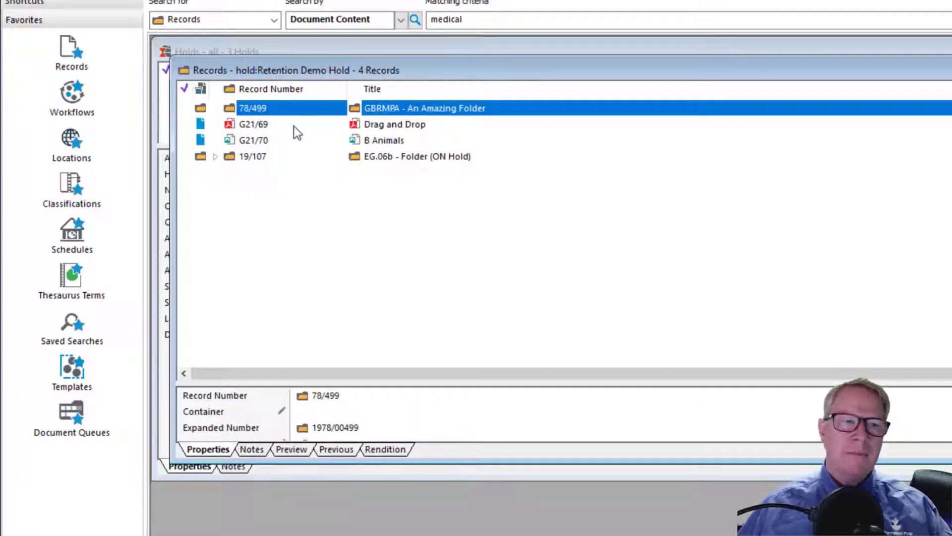
pyautogui.rightClick(277, 125)
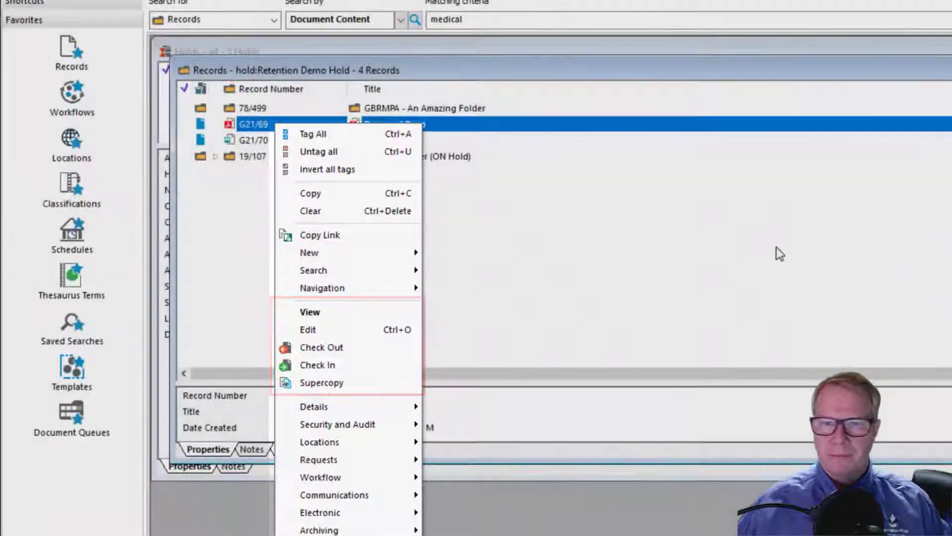
pyautogui.click(778, 254)
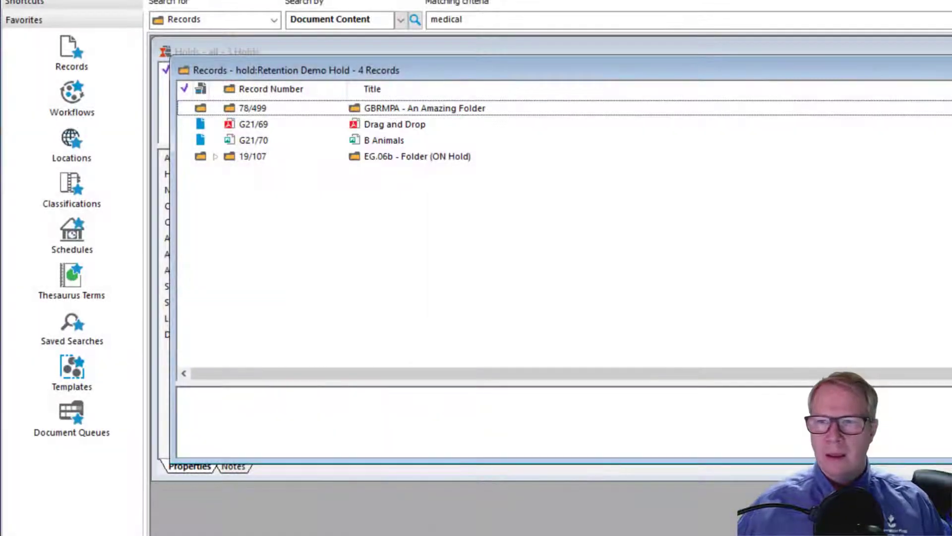
pyautogui.click(951, 70)
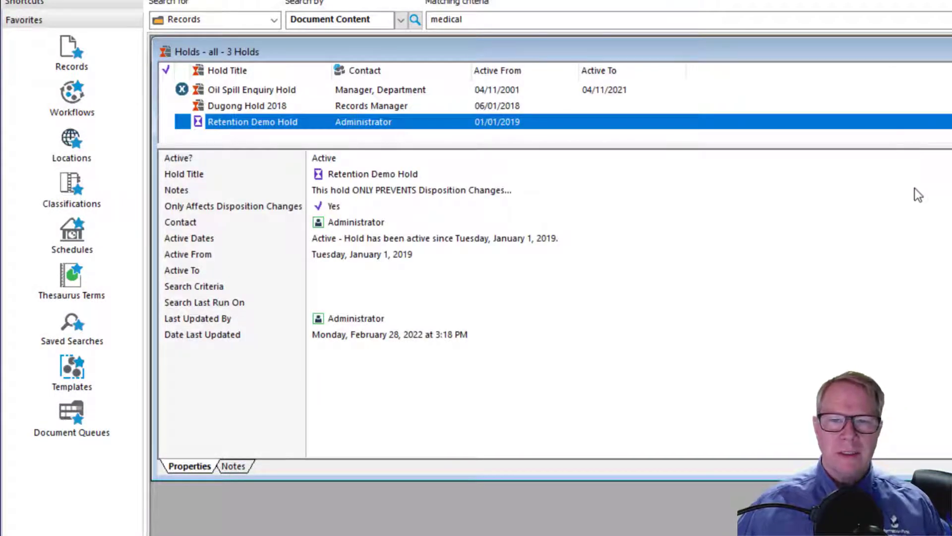
# Step: Start a new hold titled "Marine - 2022" with Records Manager as the contact
pyautogui.moveTo(897, 147); pyautogui.dragTo(885, 221)
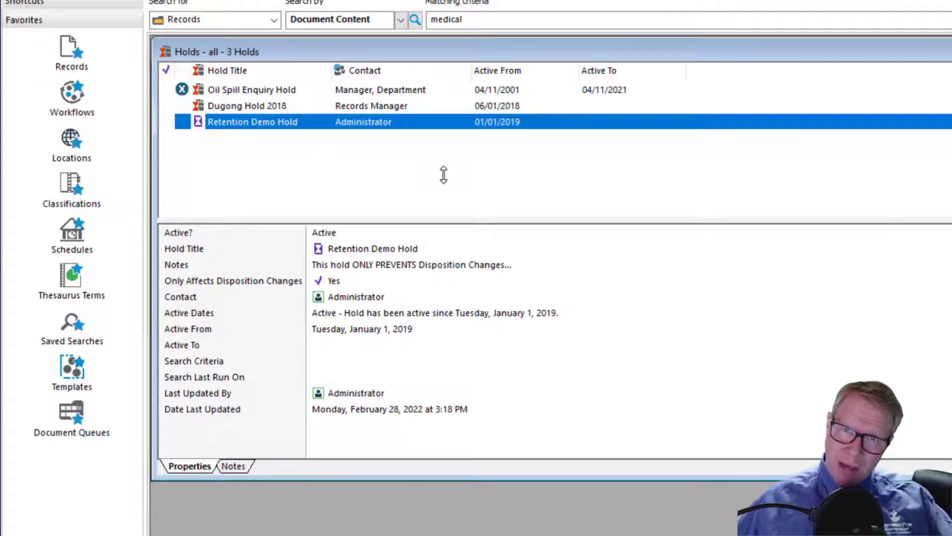
pyautogui.click(366, 174)
pyautogui.rightClick(366, 174)
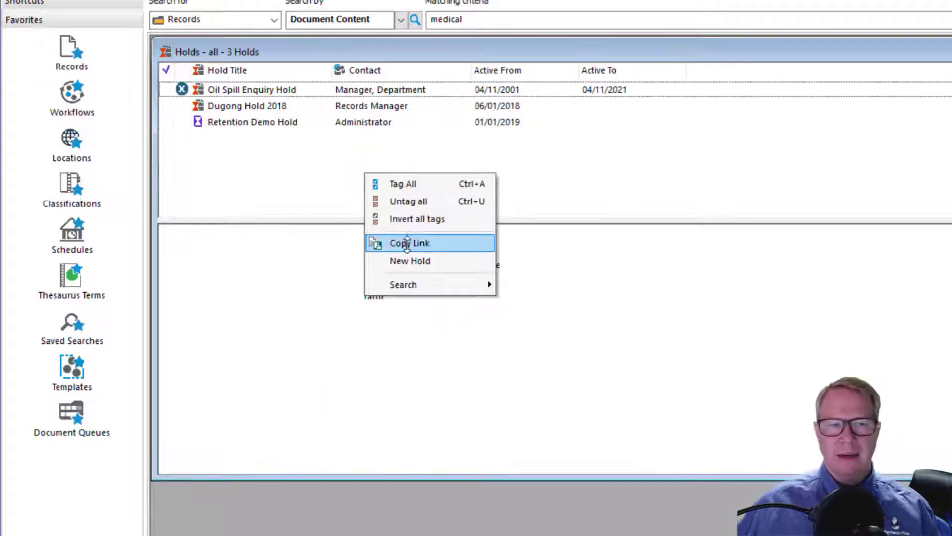
pyautogui.click(410, 260)
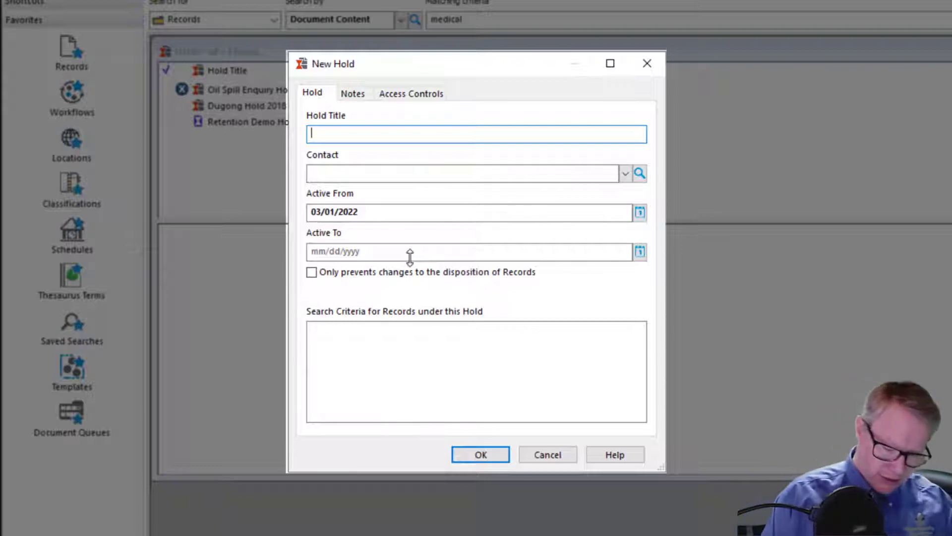
pyautogui.write('Marine - ')
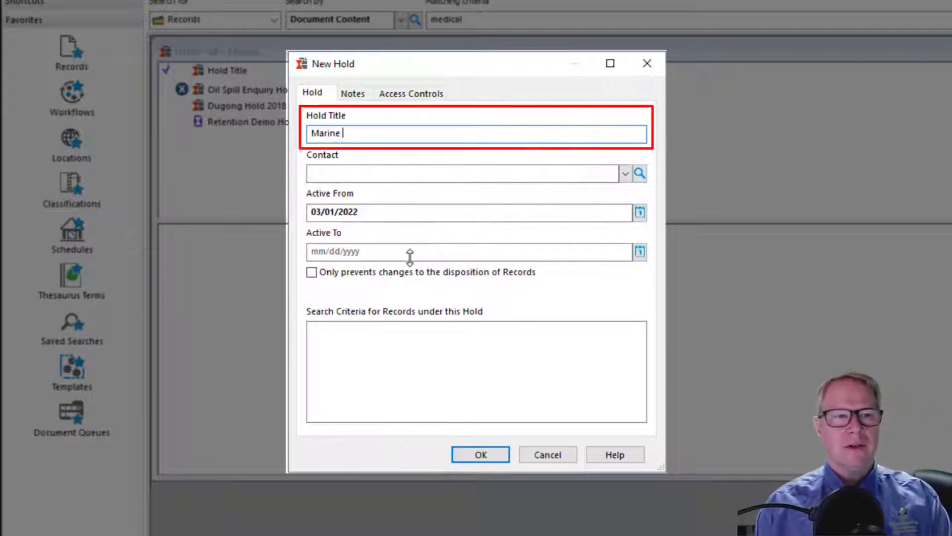
pyautogui.write('2022')
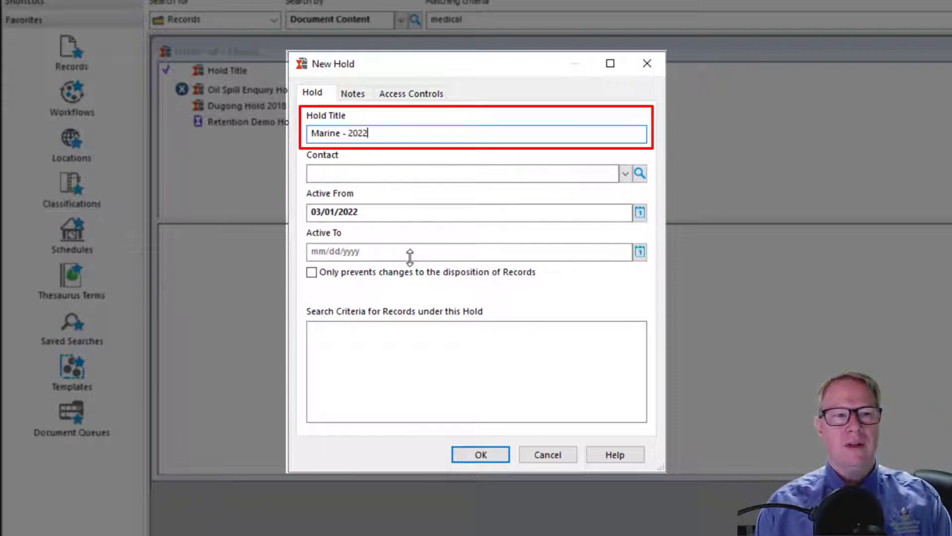
pyautogui.press('Tab')
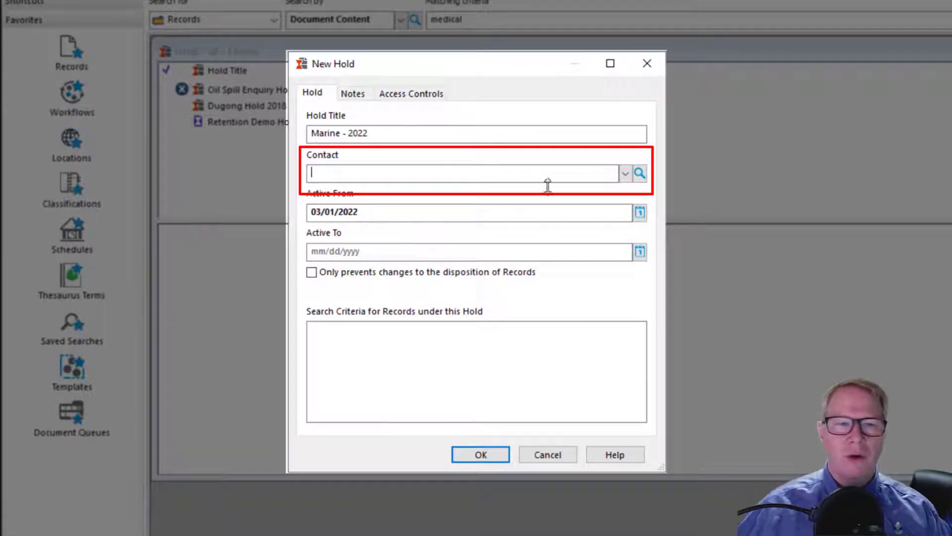
pyautogui.click(624, 173)
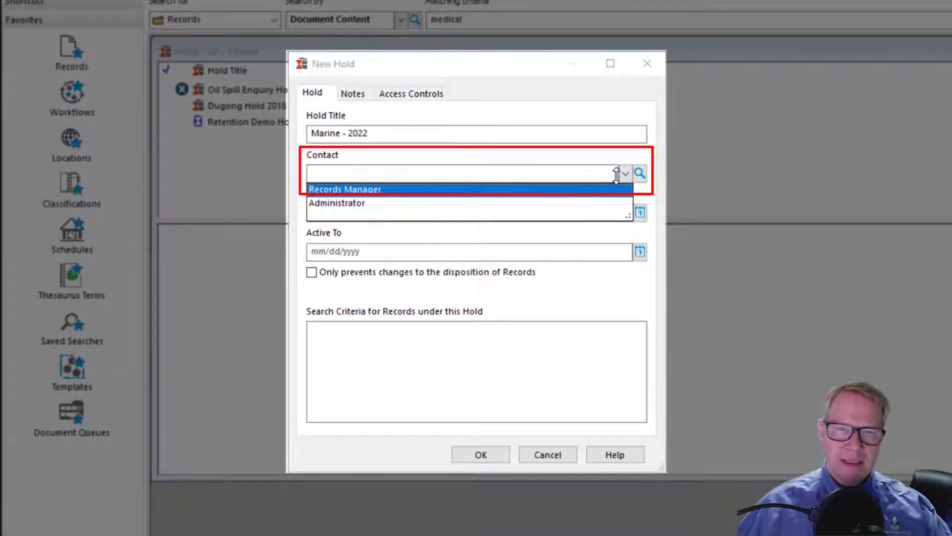
pyautogui.click(548, 189)
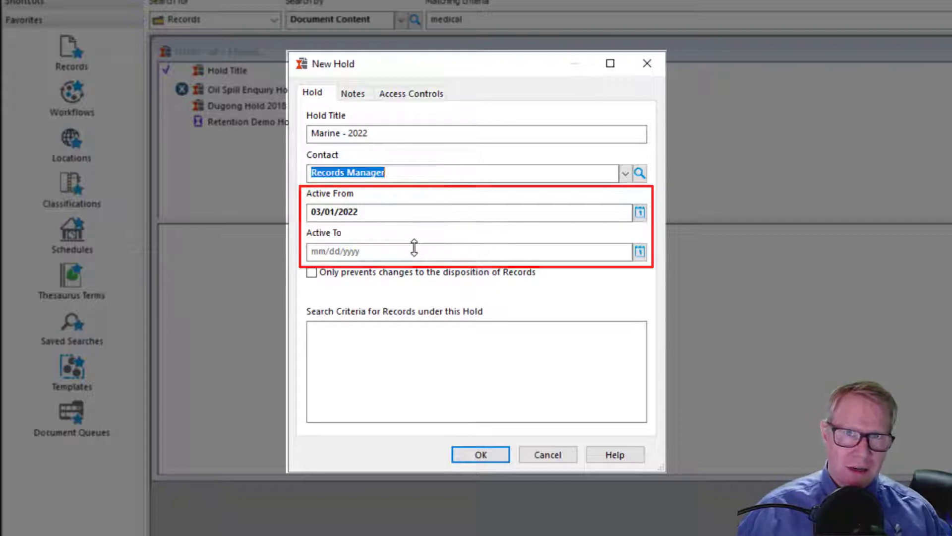
# Step: Save the new hold with the disposition-only option unchecked and the search criteria and notes left empty
pyautogui.click(349, 272)
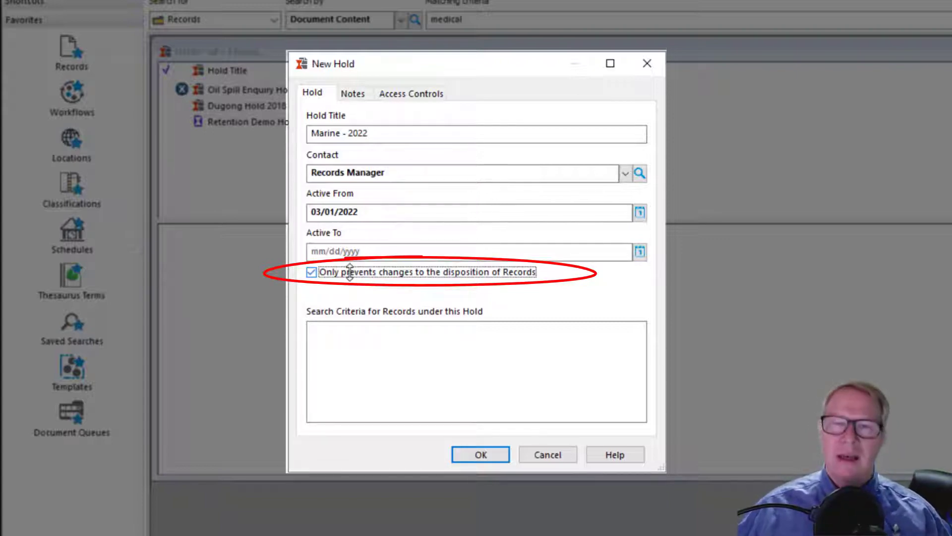
pyautogui.click(349, 272)
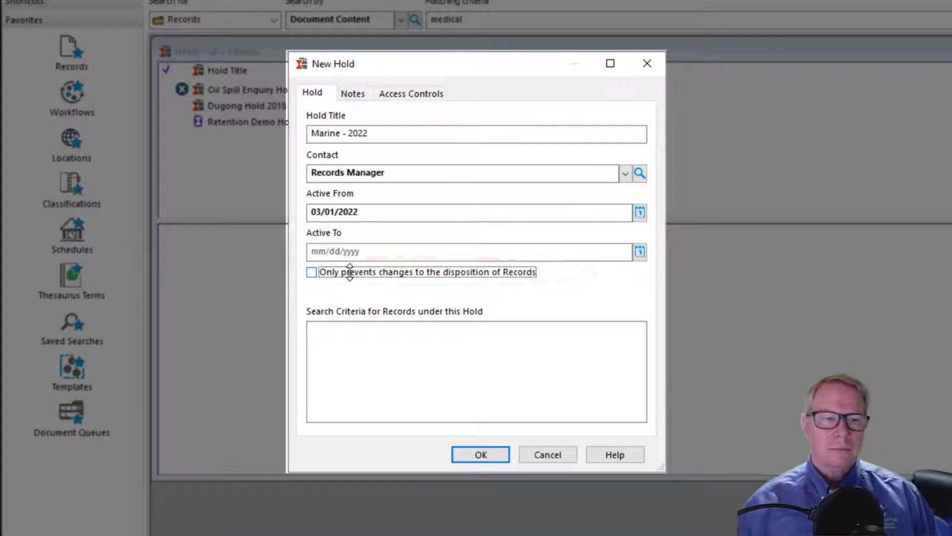
pyautogui.click(388, 342)
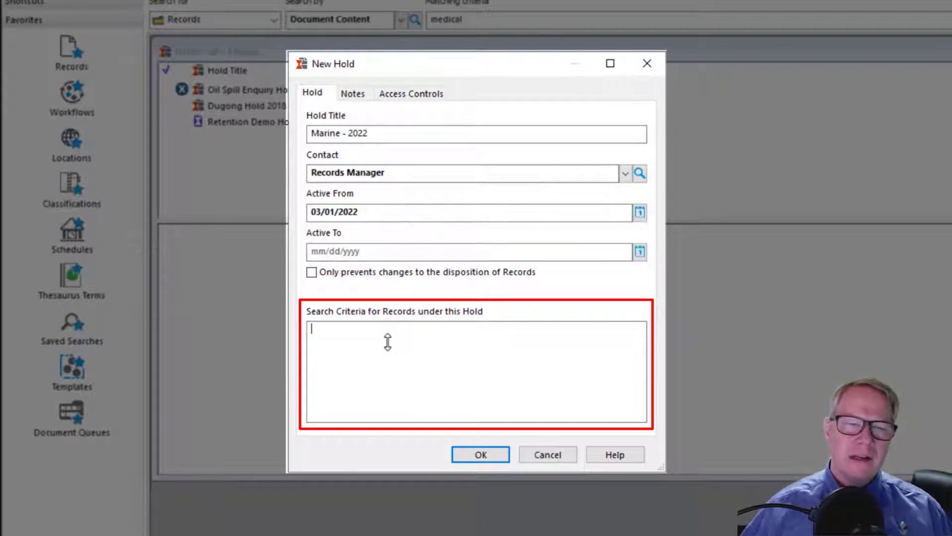
pyautogui.click(358, 89)
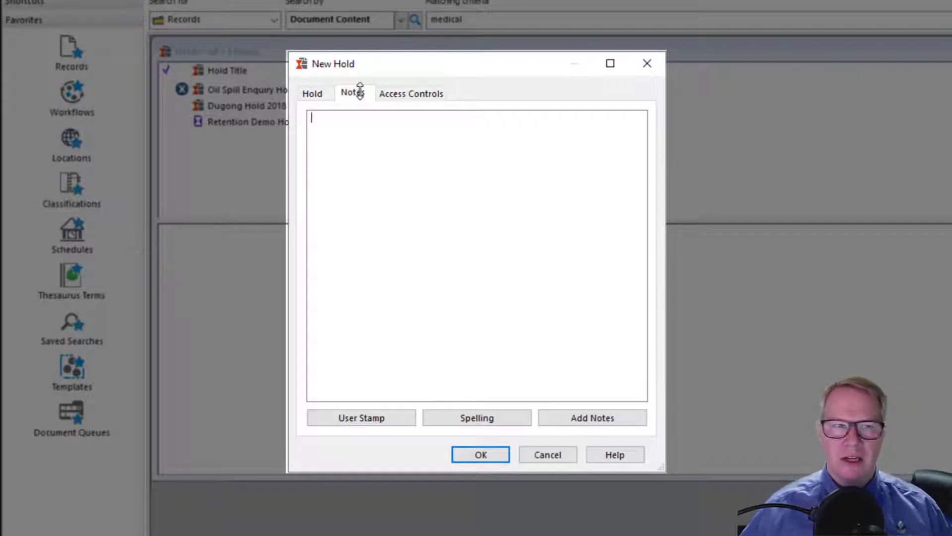
pyautogui.click(312, 94)
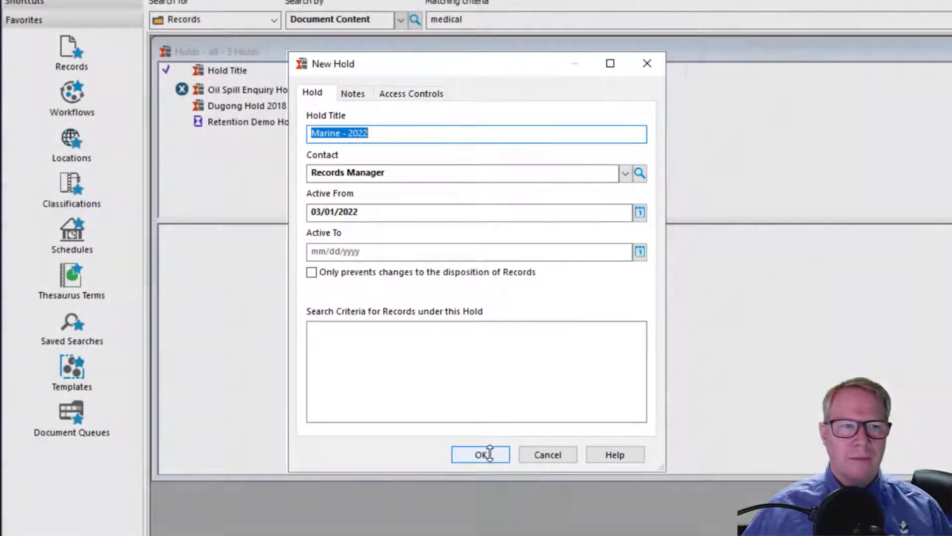
pyautogui.click(489, 453)
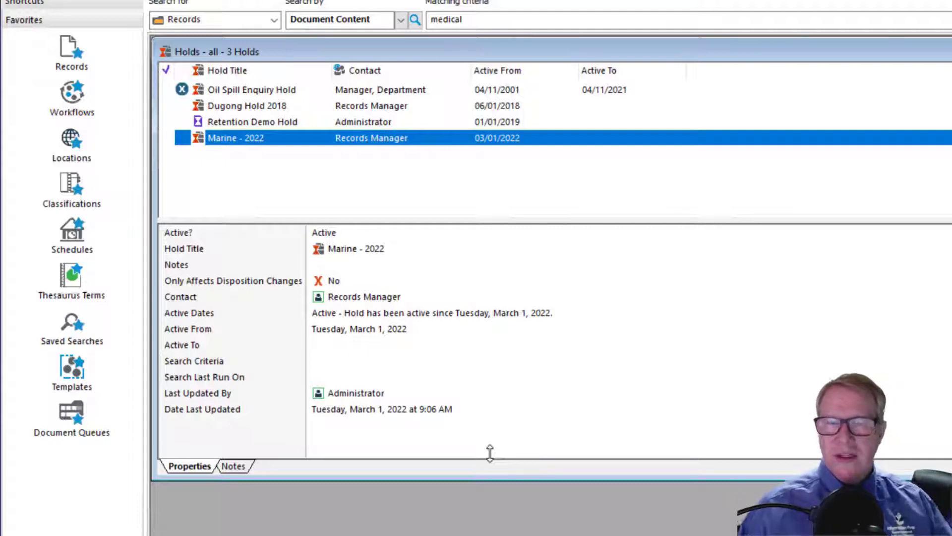
# Step: Start adding records to the Marine - 2022 hold and open the search builder for its record query
pyautogui.click(213, 164)
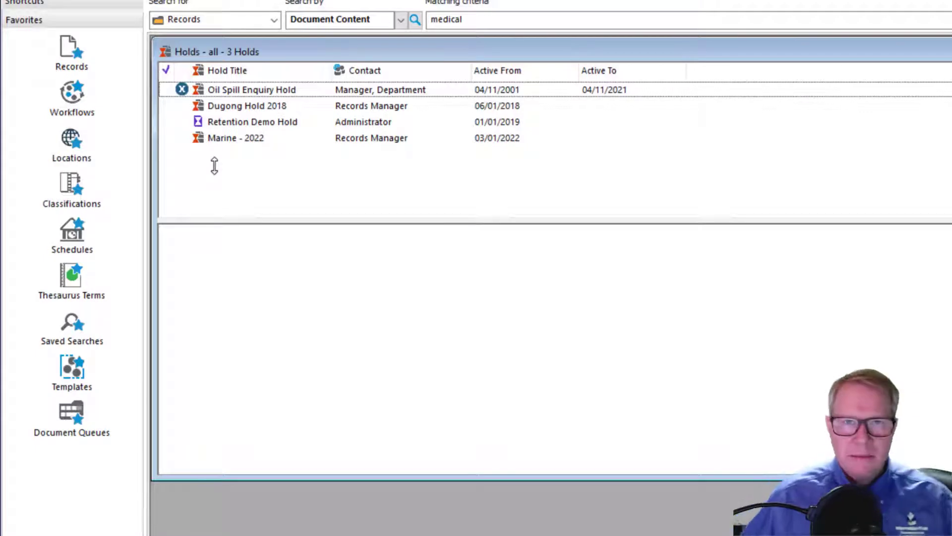
pyautogui.click(225, 136)
pyautogui.rightClick(227, 137)
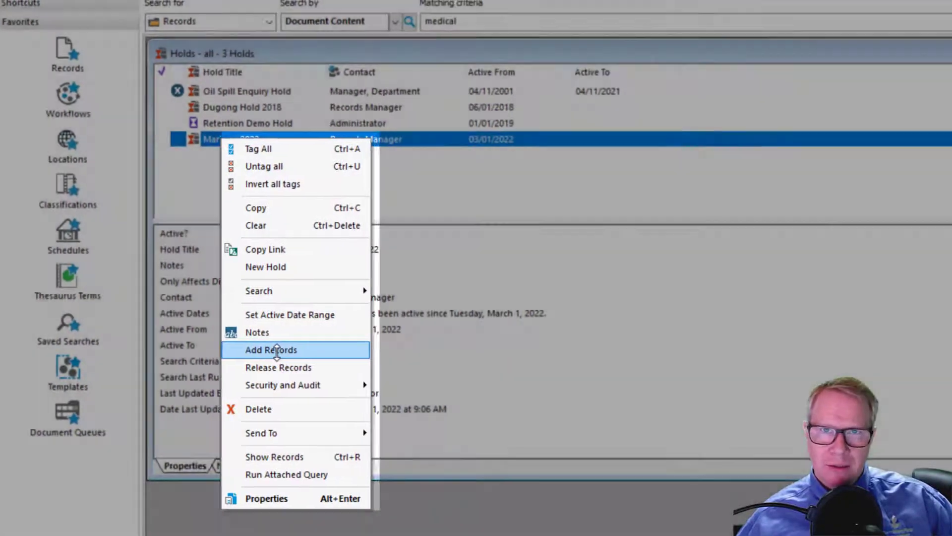
pyautogui.click(282, 350)
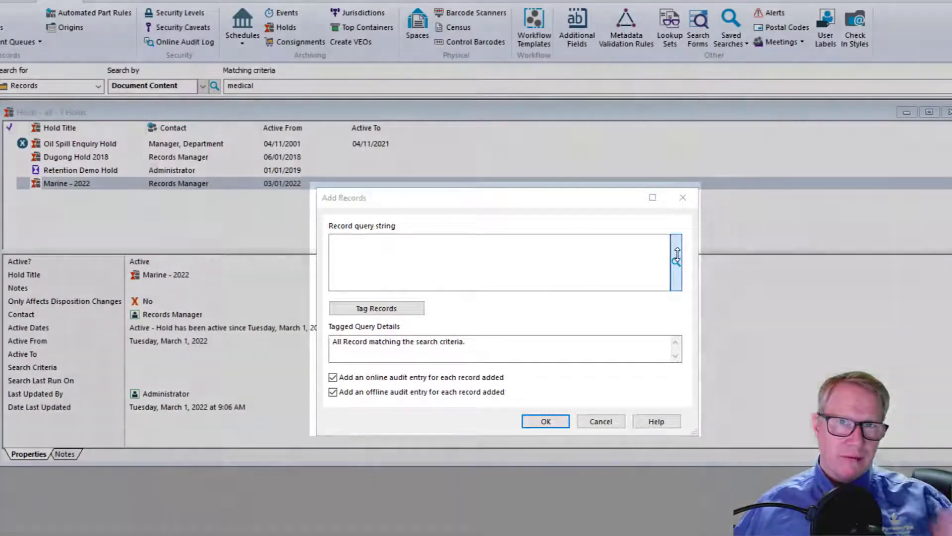
pyautogui.click(676, 260)
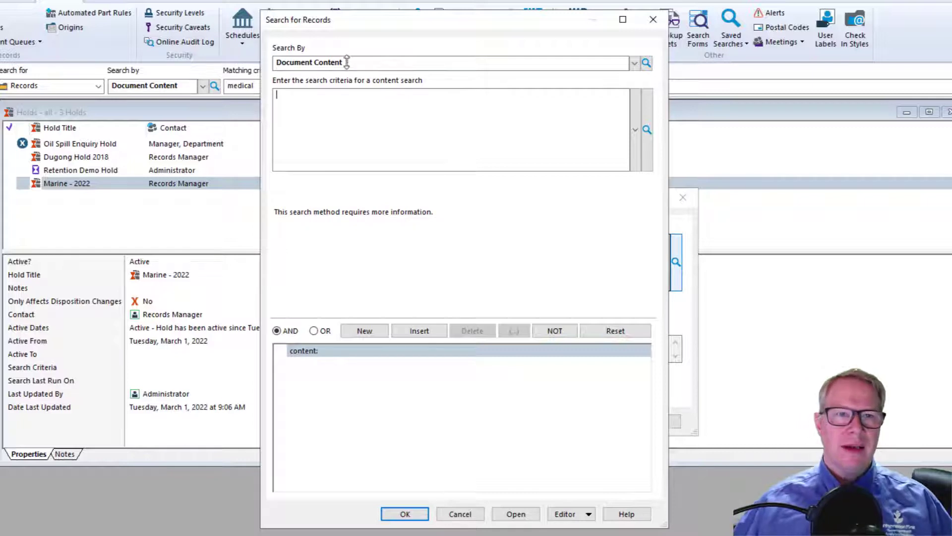
# Step: Set the record search to the Title Word method with "Marine" as the search word
pyautogui.moveTo(347, 62); pyautogui.dragTo(228, 55)
pyautogui.write('title Word')
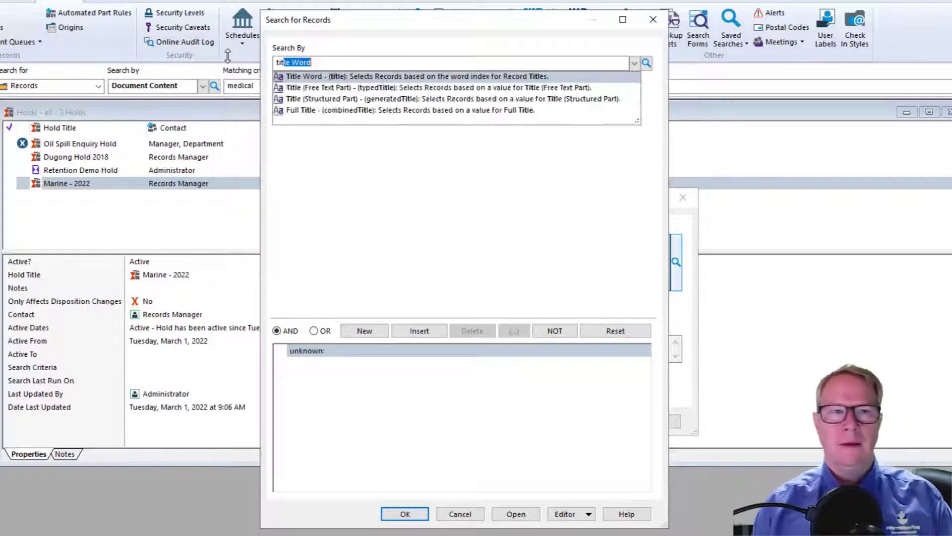
pyautogui.press('Return')
pyautogui.write('<arin')
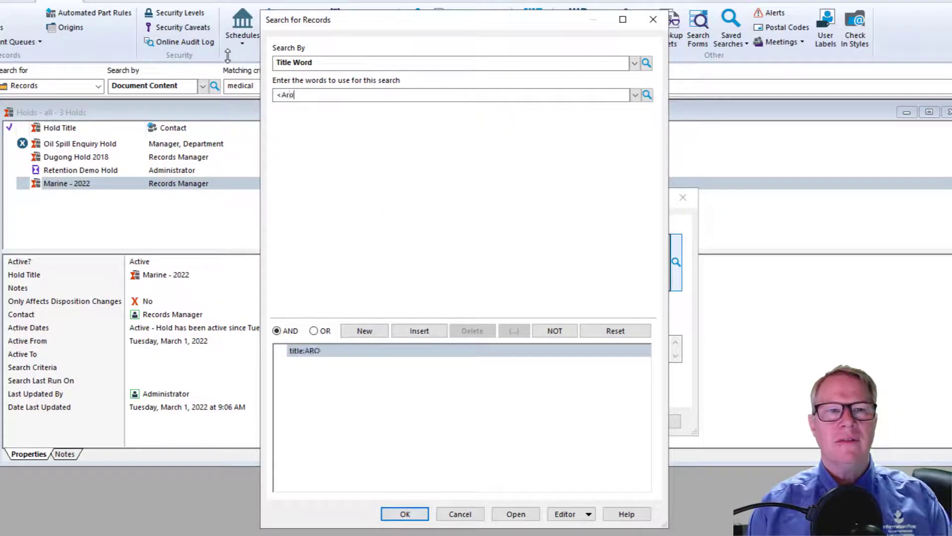
pyautogui.press('BackSpace')
pyautogui.press('BackSpace')
pyautogui.press('BackSpace')
pyautogui.press('BackSpace')
pyautogui.press('BackSpace')
pyautogui.write('<')
pyautogui.press('BackSpace')
pyautogui.write('Marome')
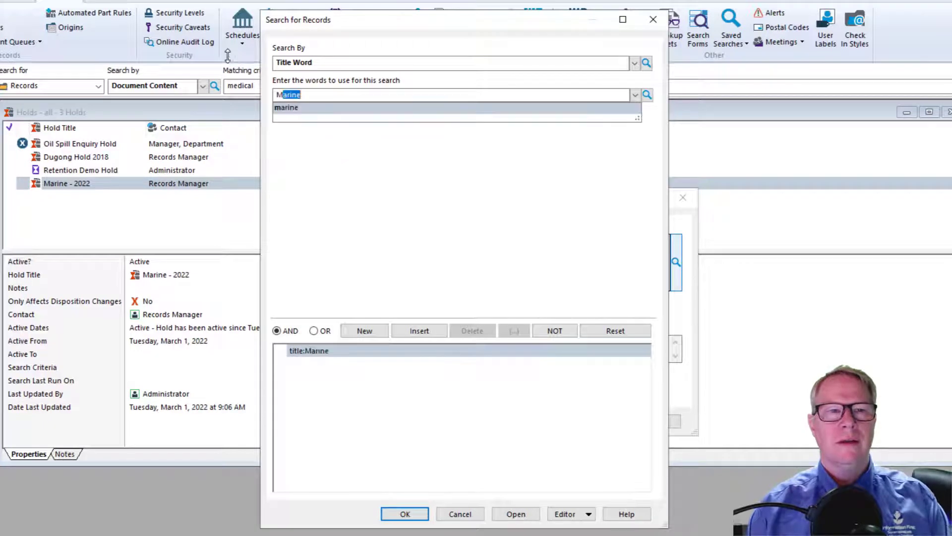
pyautogui.press('BackSpace')
pyautogui.press('BackSpace')
pyautogui.press('BackSpace')
pyautogui.press('BackSpace')
pyautogui.write('o')
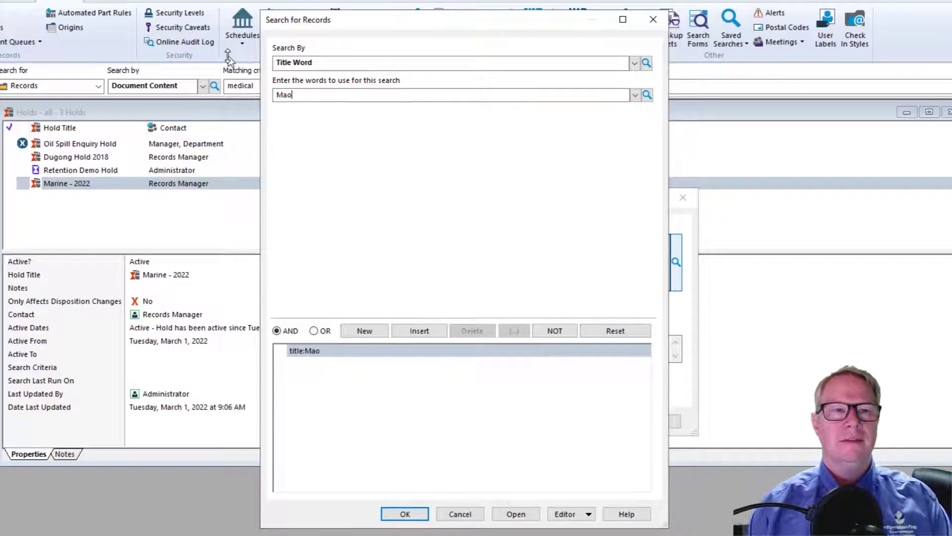
pyautogui.press('BackSpace')
pyautogui.write('rom')
pyautogui.press('BackSpace')
pyautogui.press('BackSpace')
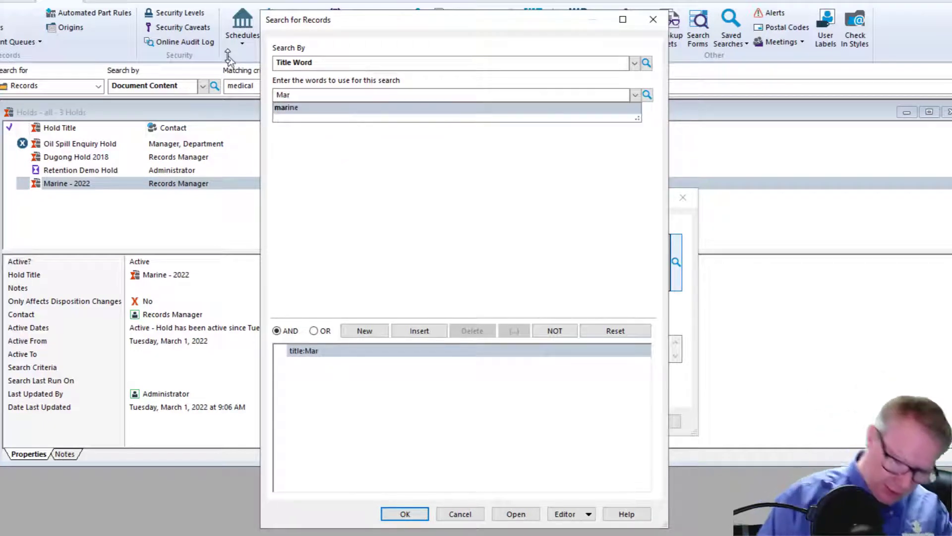
pyautogui.write('ine')
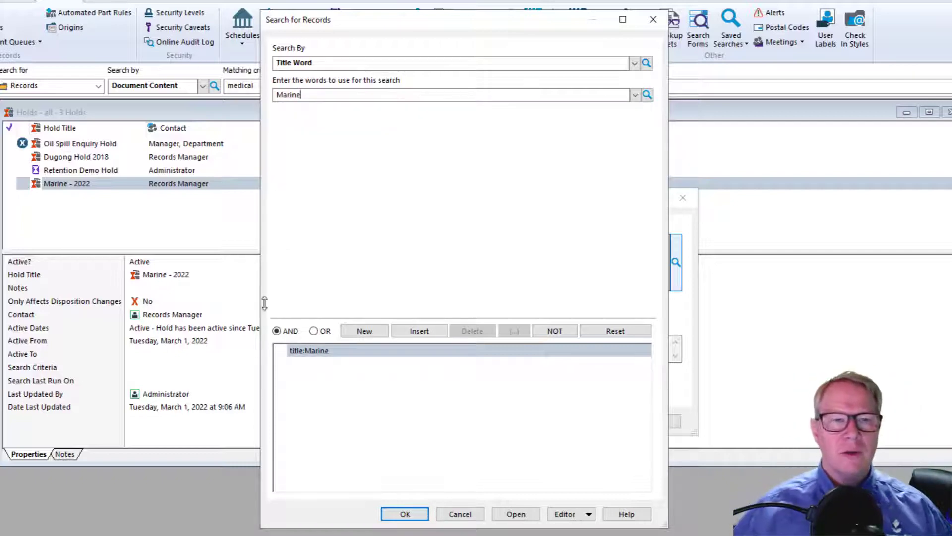
# Step: Apply the title:Marine query, then open its matching records for tagging and invert all tags so none is selected
pyautogui.click(406, 514)
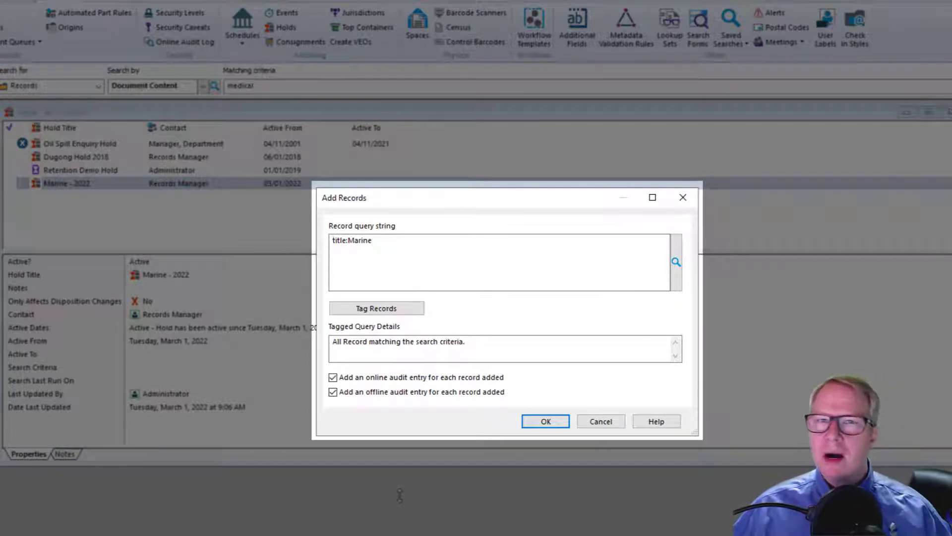
pyautogui.click(383, 310)
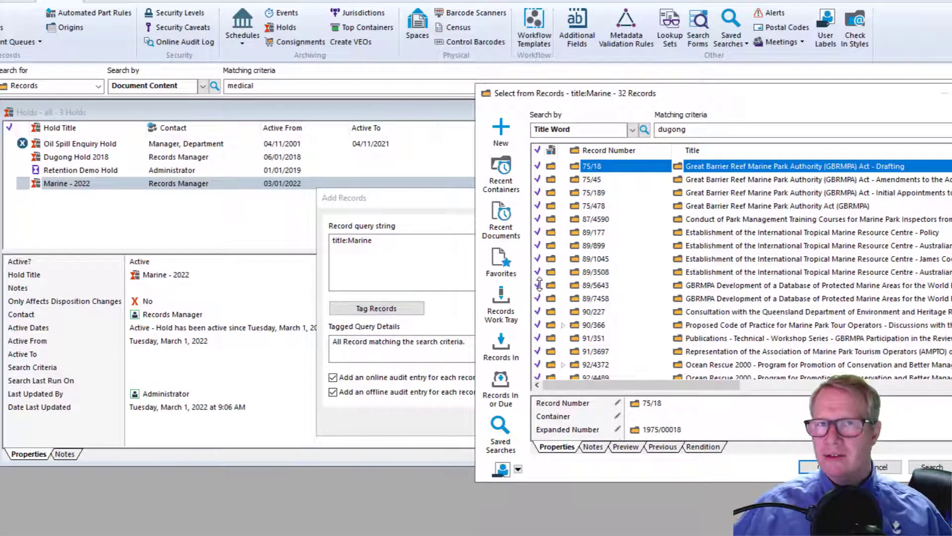
pyautogui.rightClick(635, 235)
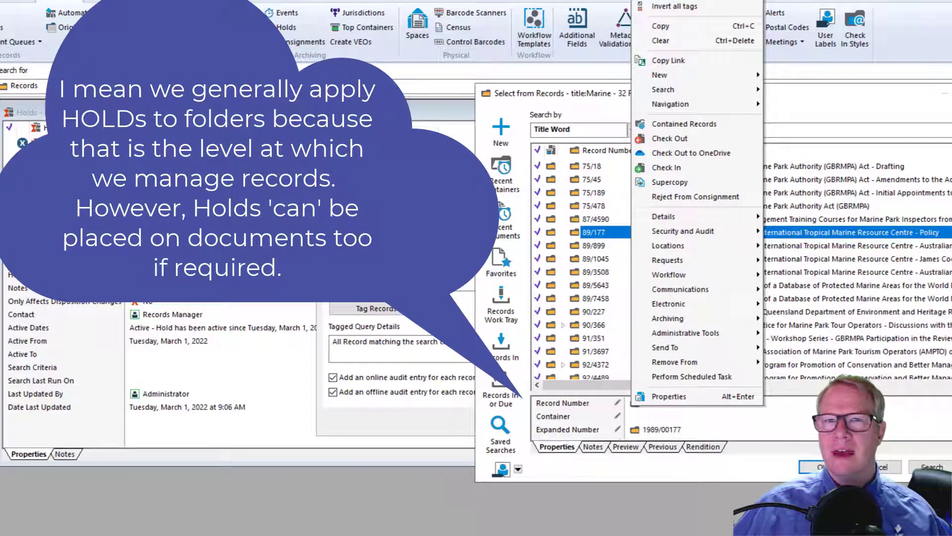
pyautogui.click(675, 6)
# Step: Tag only records 75/18, 75/45, 75/189 and 75/478 and accept this selection
pyautogui.click(539, 167)
pyautogui.click(538, 180)
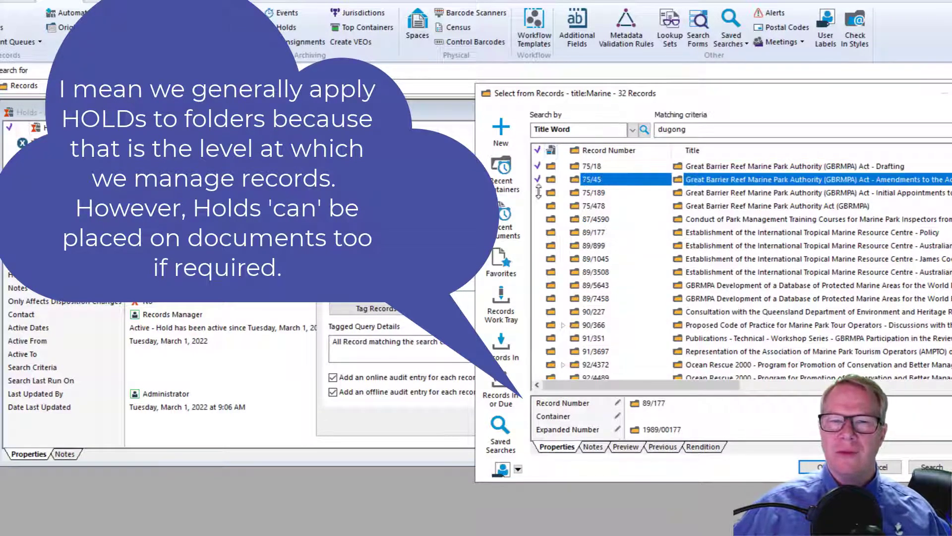
pyautogui.click(538, 193)
pyautogui.click(539, 206)
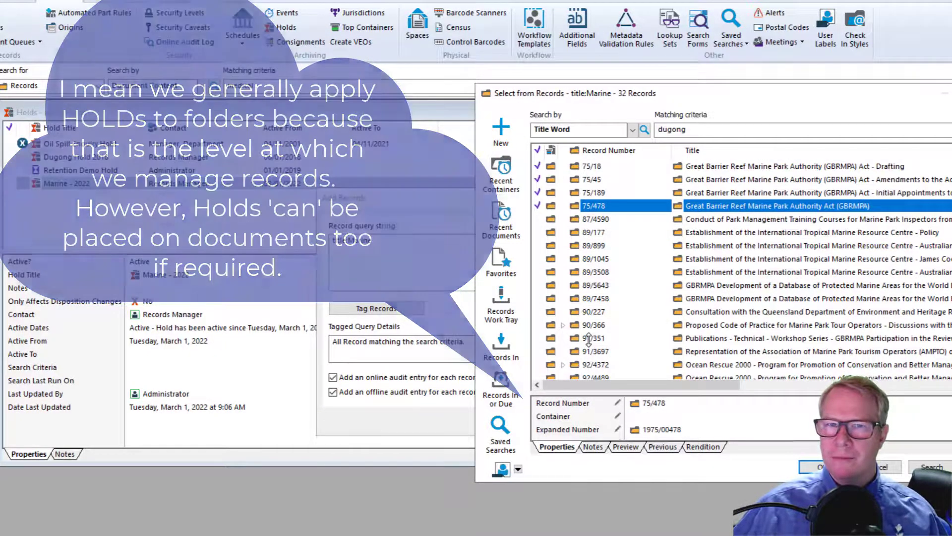
pyautogui.click(815, 465)
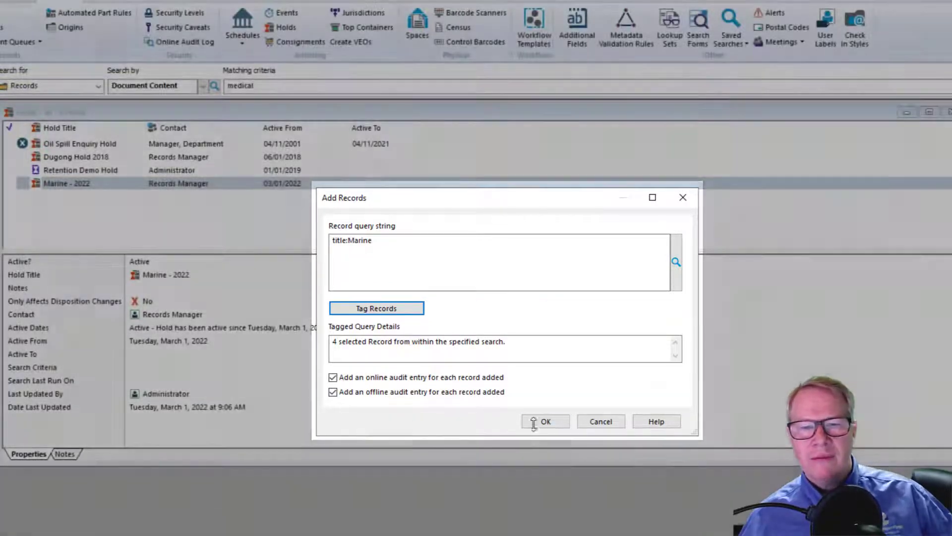
# Step: Add the tagged records to the Marine - 2022 hold with both online and offline audit entries enabled
pyautogui.click(541, 421)
pyautogui.click(540, 446)
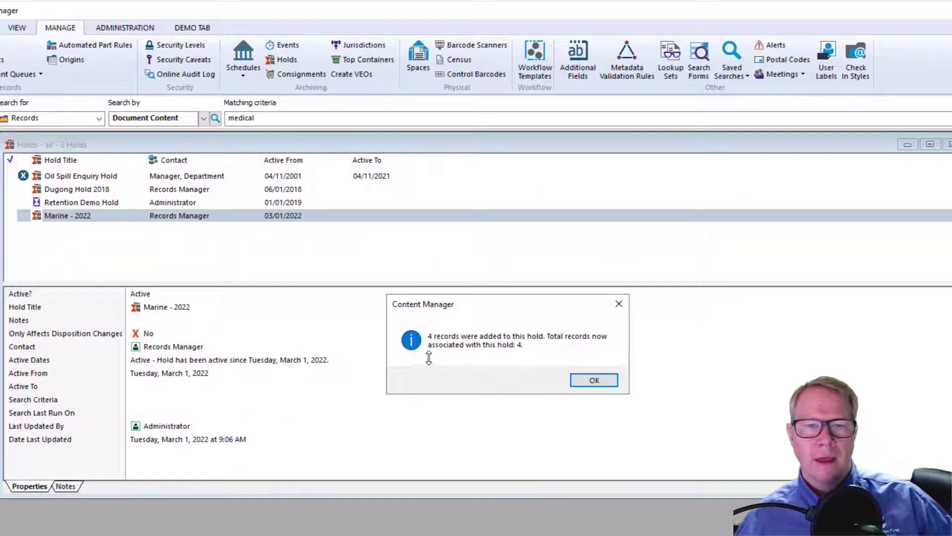
pyautogui.click(594, 379)
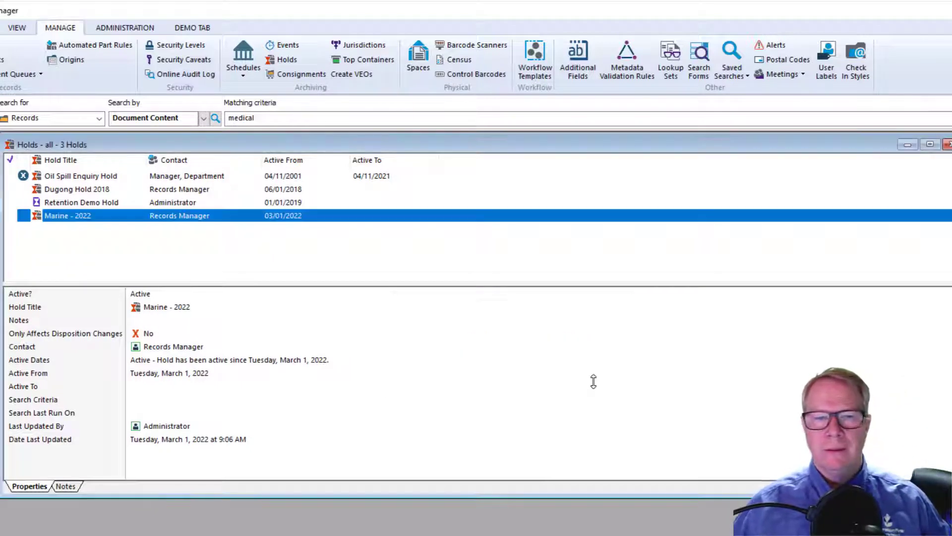
# Step: Show the records held under Marine - 2022, check them, and return to the list of holds
pyautogui.rightClick(97, 214)
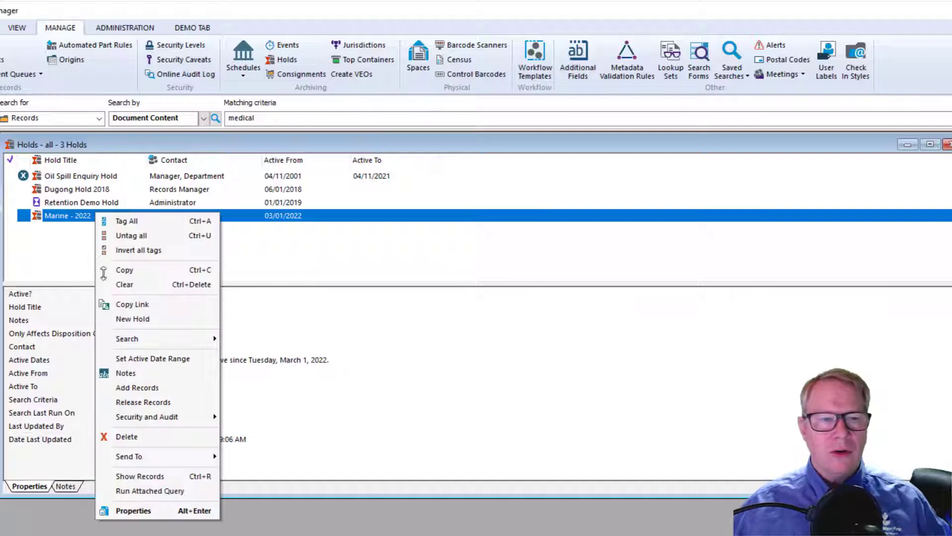
pyautogui.click(135, 474)
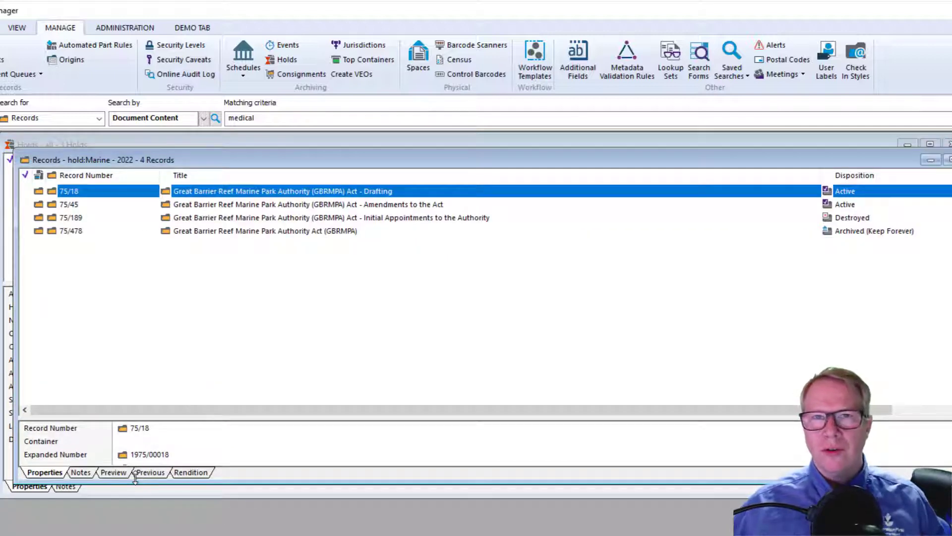
pyautogui.click(948, 160)
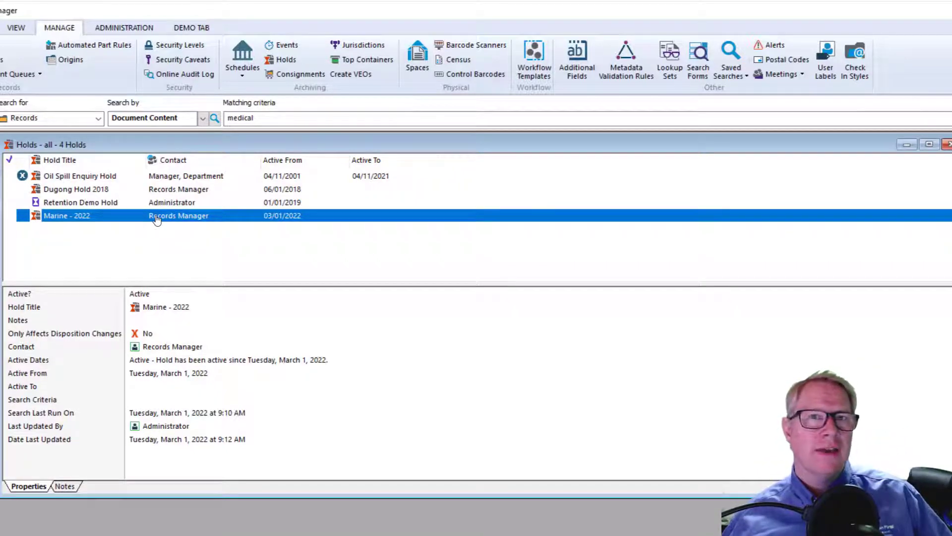
# Step: Edit the properties of the Marine - 2022 hold and save "content:marine" as its record search criteria
pyautogui.click(62, 222)
pyautogui.rightClick(61, 222)
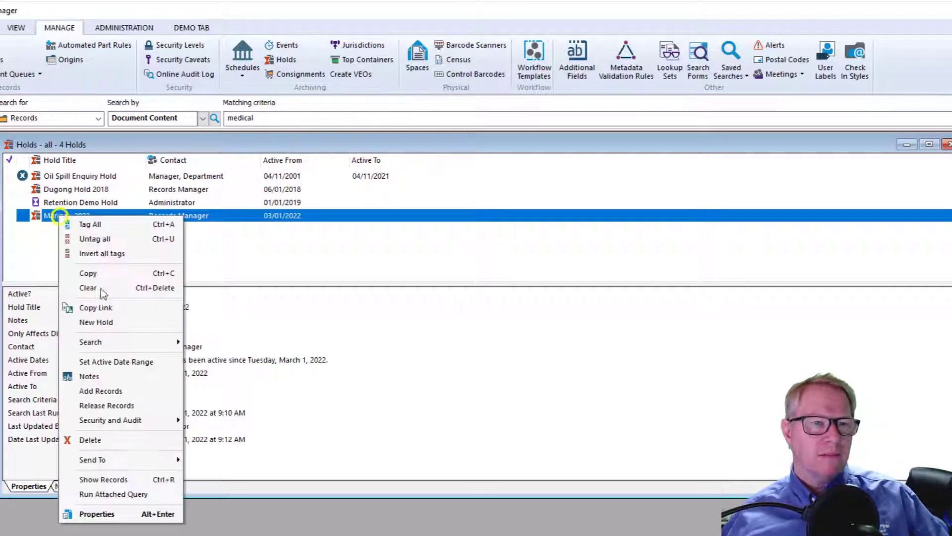
pyautogui.click(90, 515)
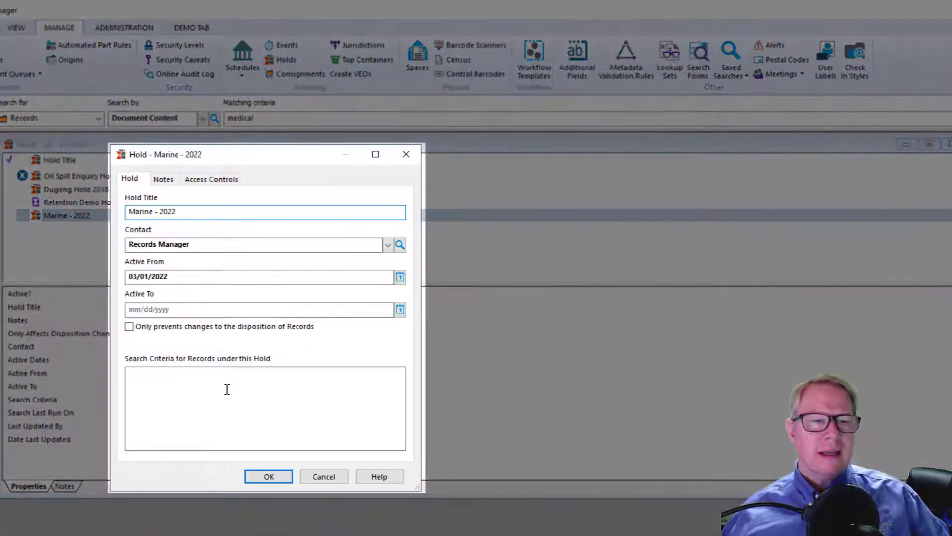
pyautogui.click(227, 388)
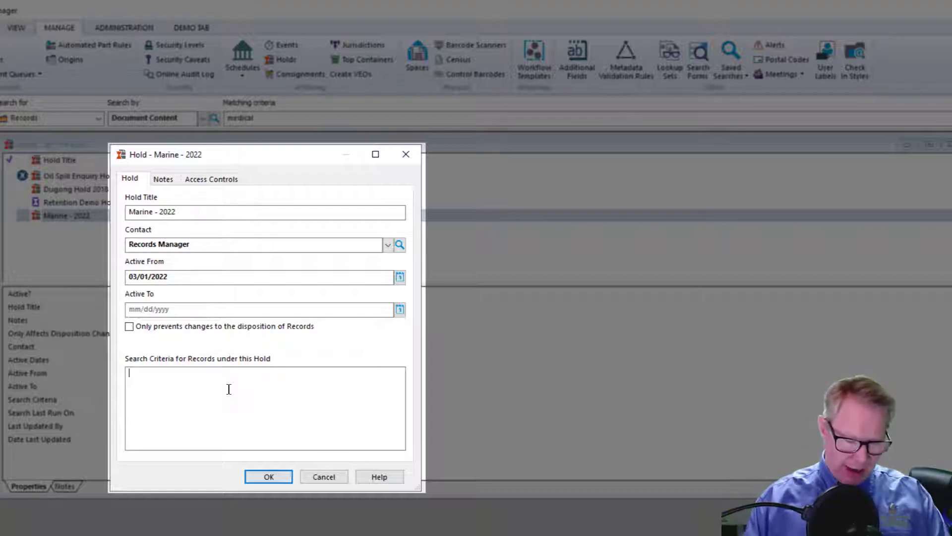
pyautogui.write('d')
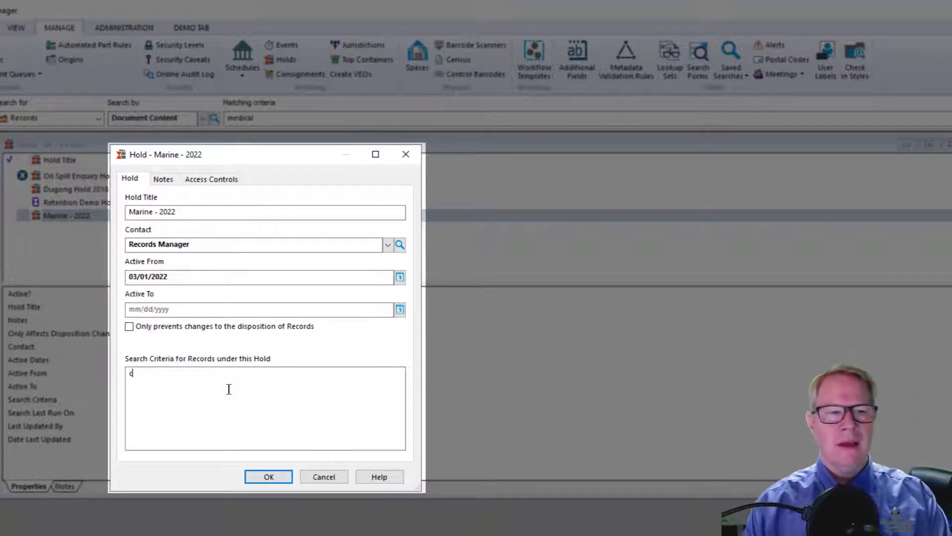
pyautogui.write('ontene')
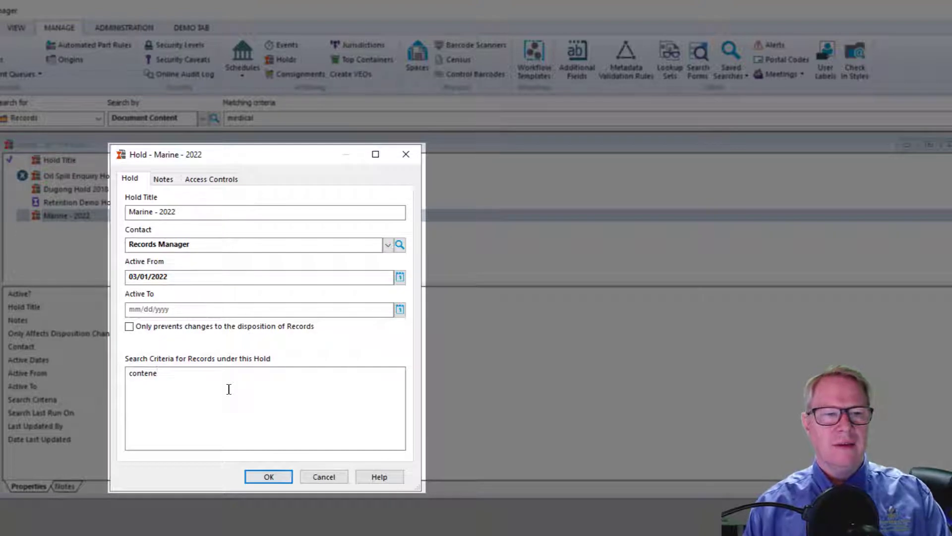
pyautogui.press('BackSpace')
pyautogui.write('t:marine')
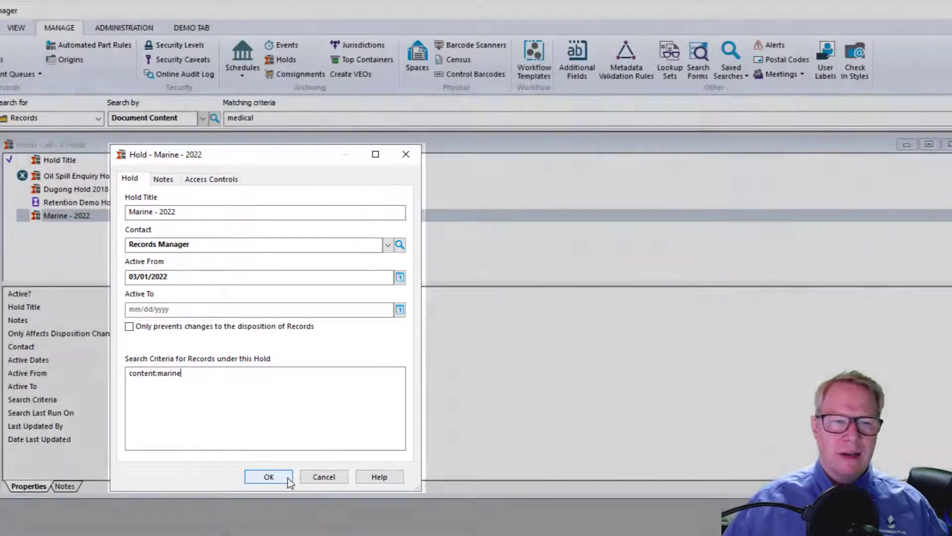
pyautogui.click(287, 477)
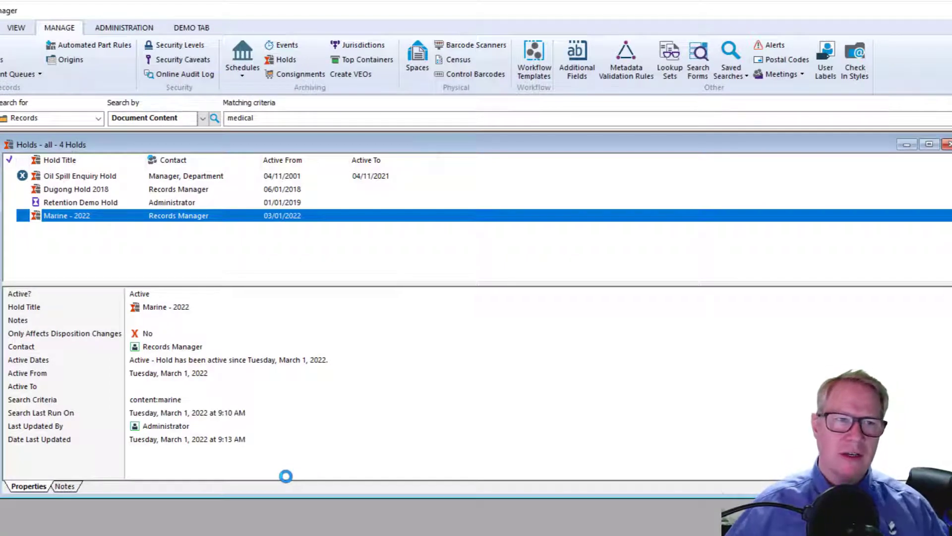
# Step: Run the query attached to Marine - 2022 with the last-run date update and query editing enabled, leaving the date filter off
pyautogui.rightClick(65, 216)
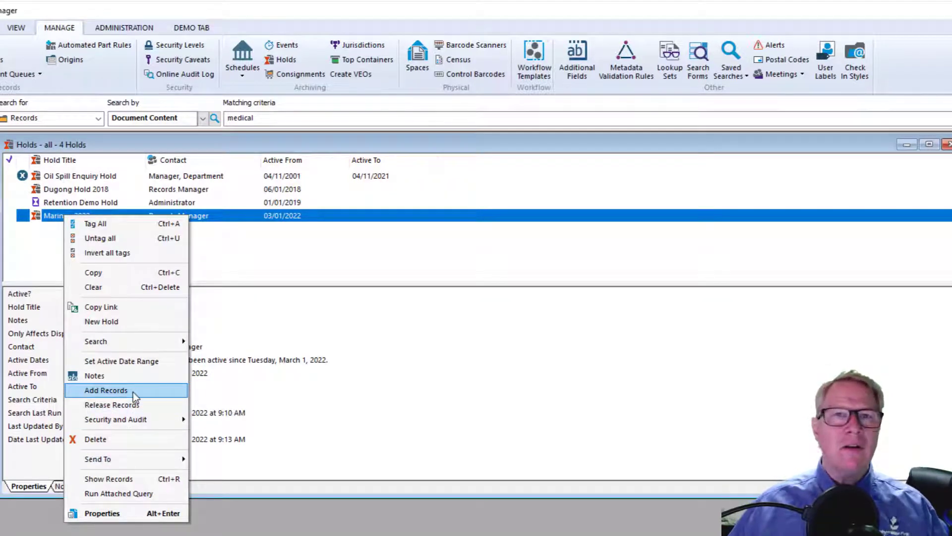
pyautogui.click(139, 493)
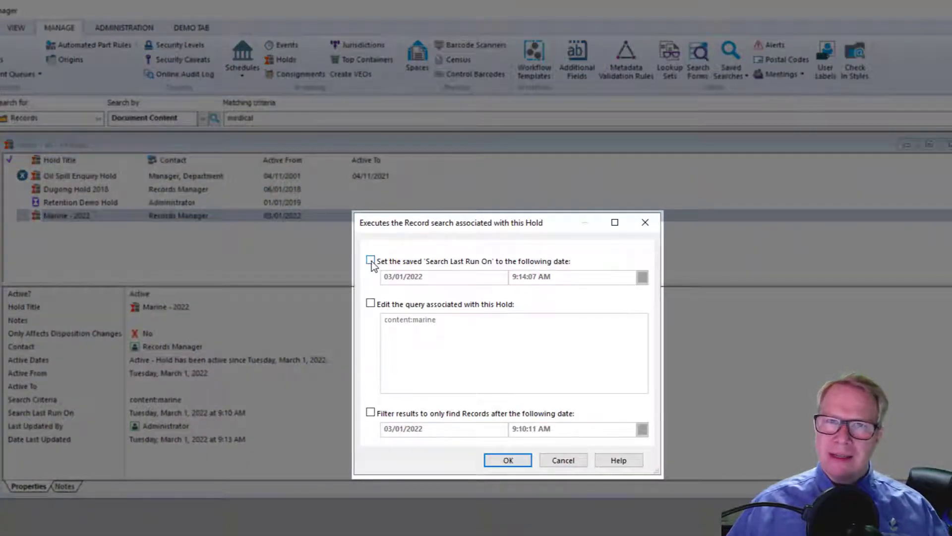
pyautogui.click(371, 261)
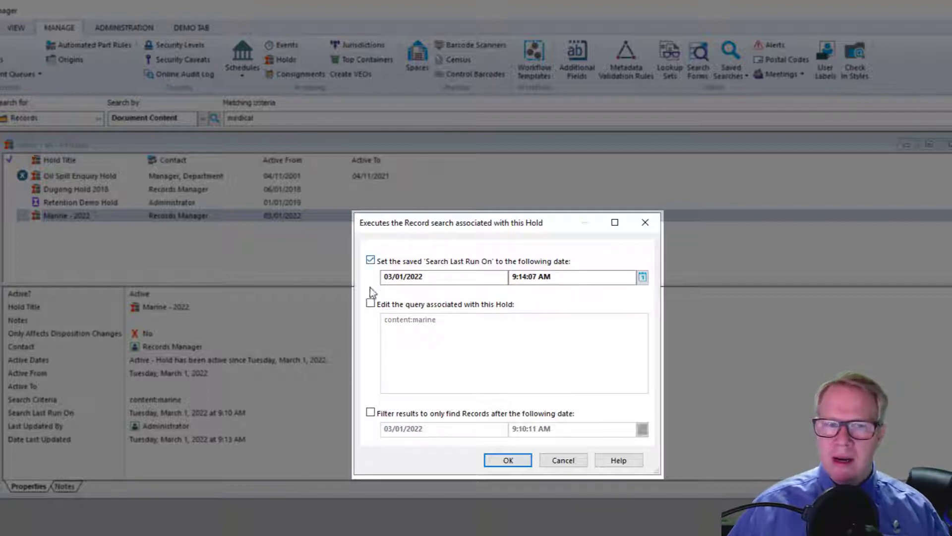
pyautogui.click(370, 304)
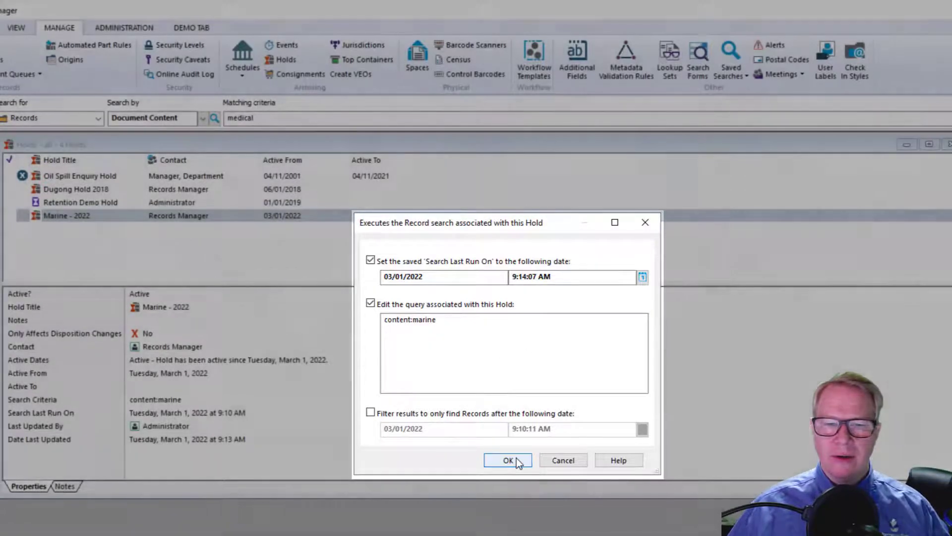
pyautogui.click(515, 460)
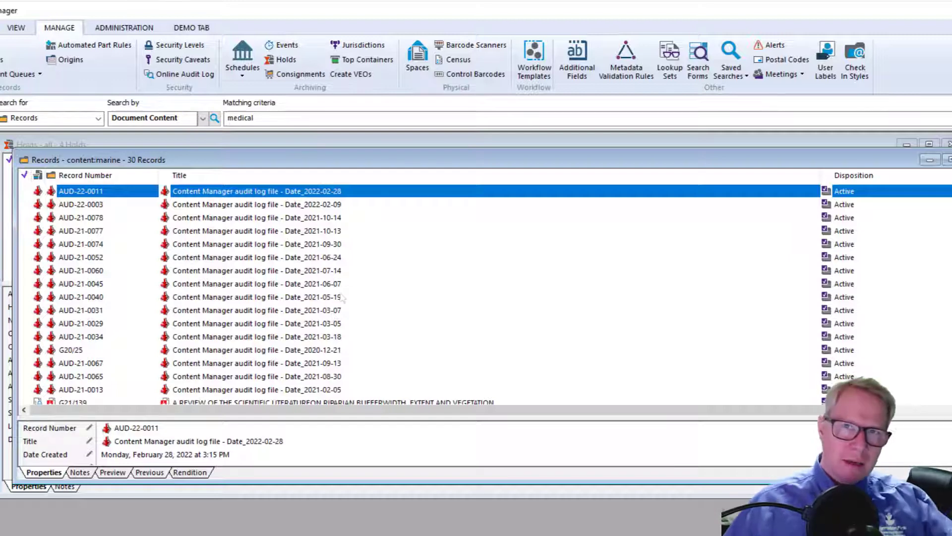
# Step: Tag records G21/136, G21/116, G07/14, G18/5 and G07/19 in the content:marine search results
pyautogui.scroll(-2, 389, 293)
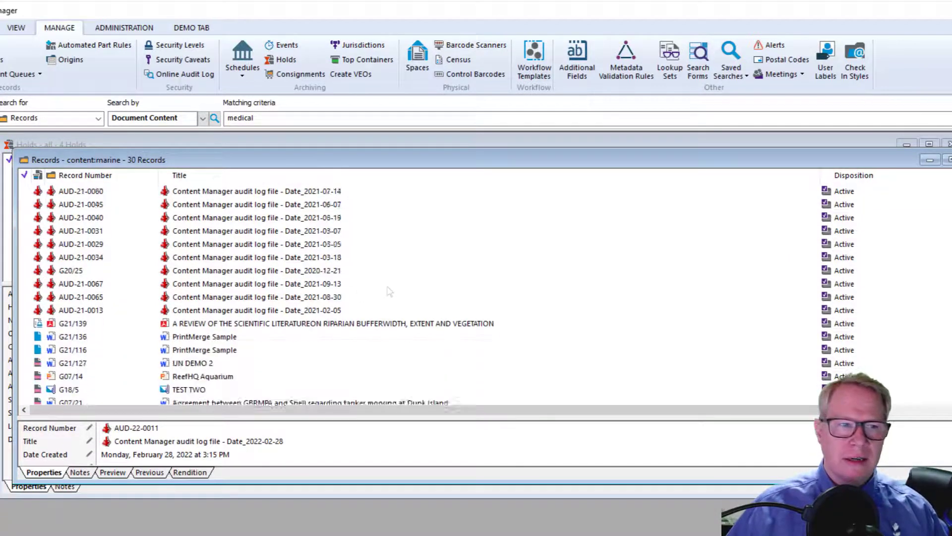
pyautogui.scroll(-2, 389, 292)
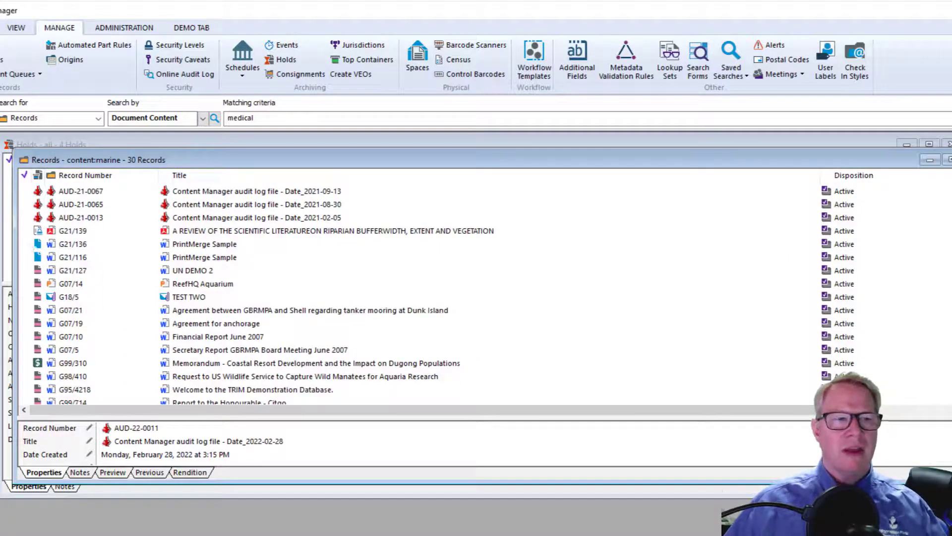
pyautogui.click(25, 243)
pyautogui.click(25, 257)
pyautogui.click(24, 284)
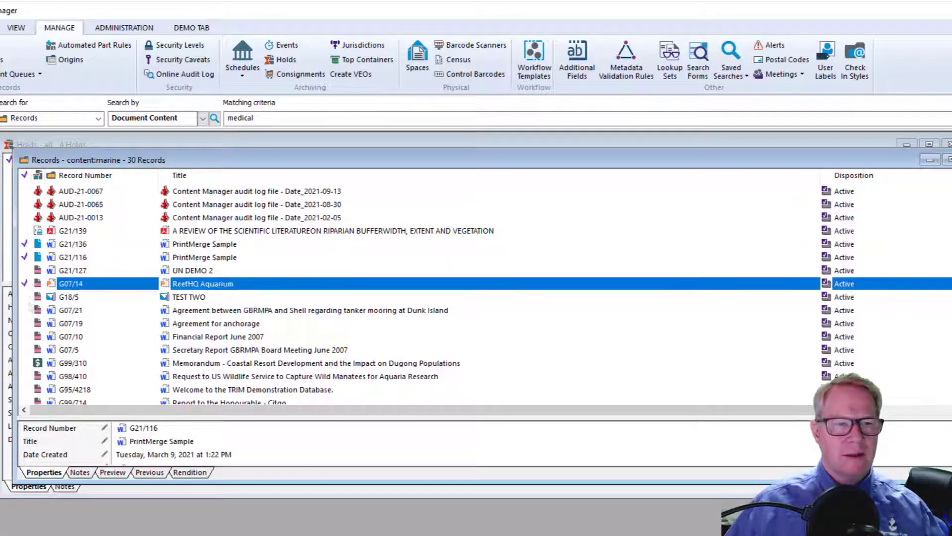
pyautogui.click(25, 297)
pyautogui.click(25, 323)
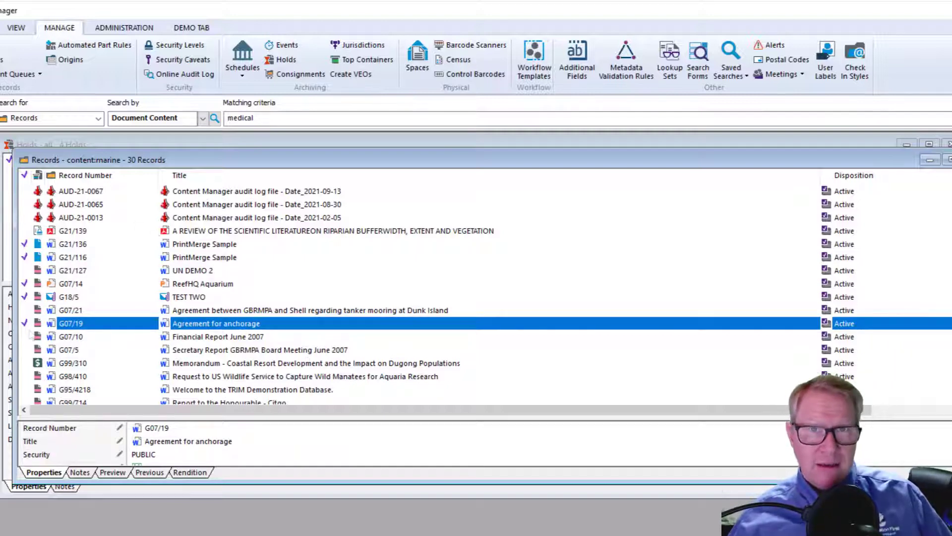
# Step: Start the Add To Hold command from record G21/136 and apply it to all tagged rows
pyautogui.click(192, 245)
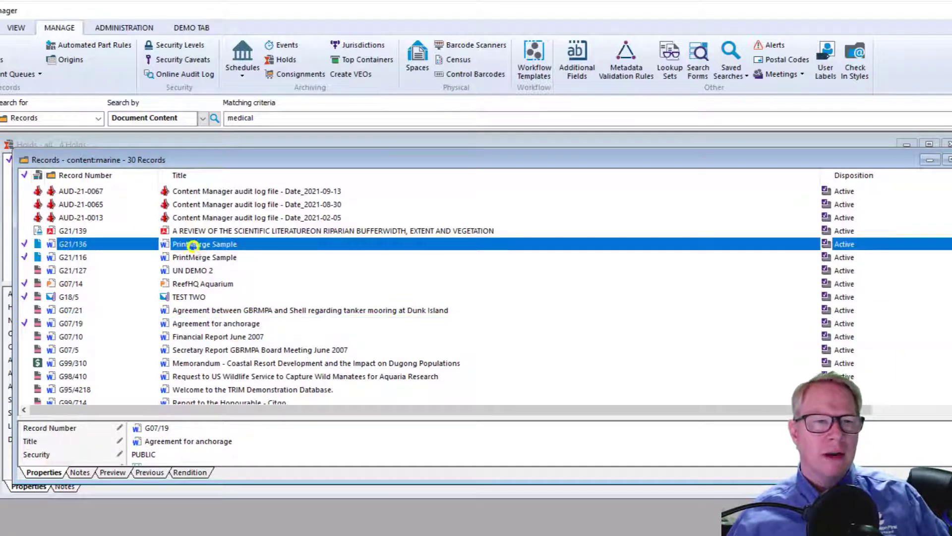
pyautogui.rightClick(193, 245)
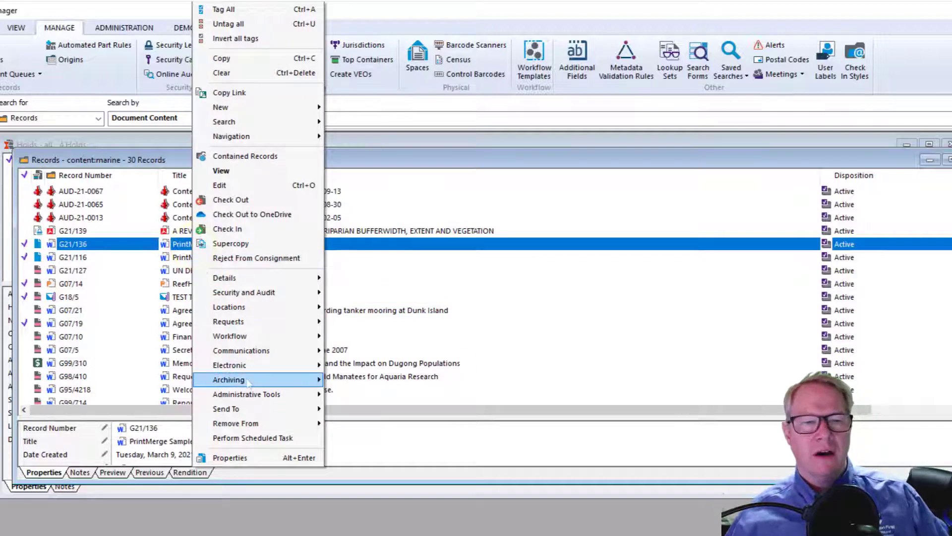
pyautogui.moveTo(250, 396)
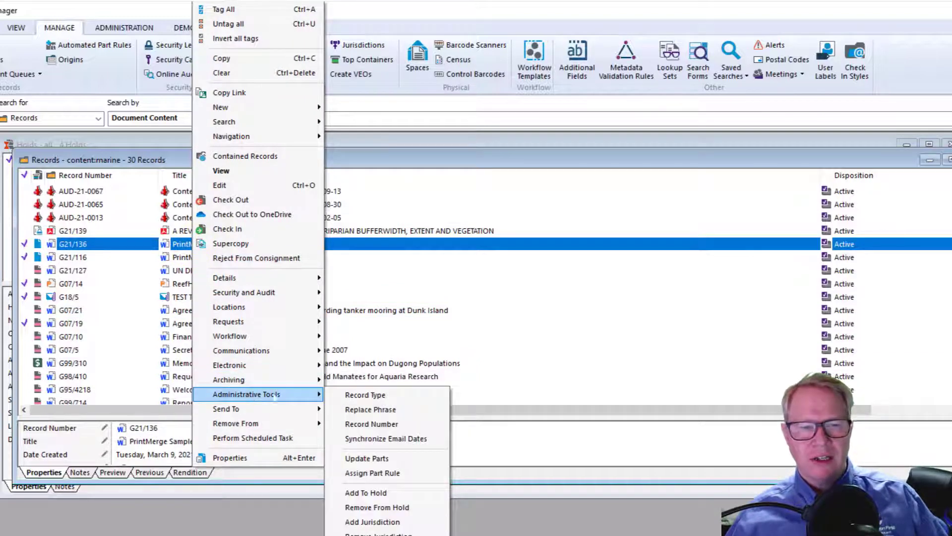
pyautogui.click(391, 493)
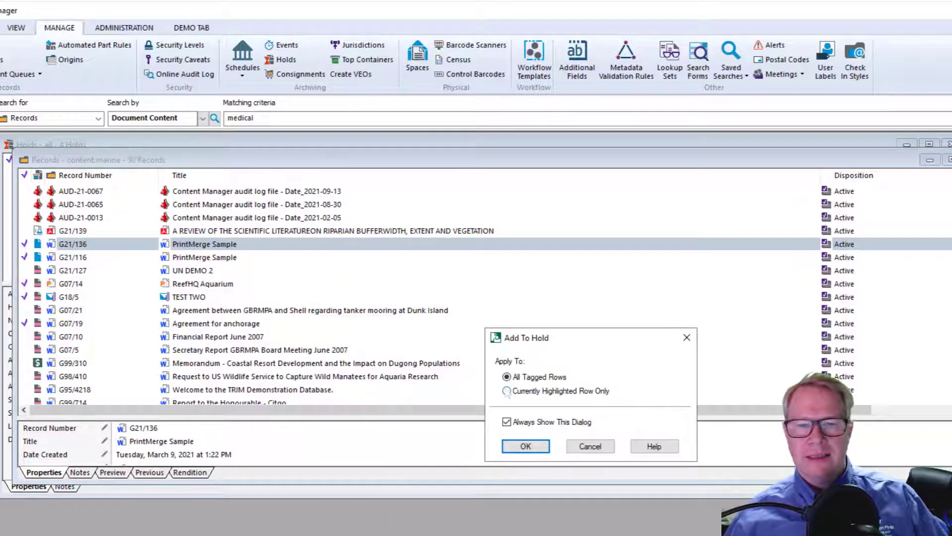
pyautogui.click(525, 445)
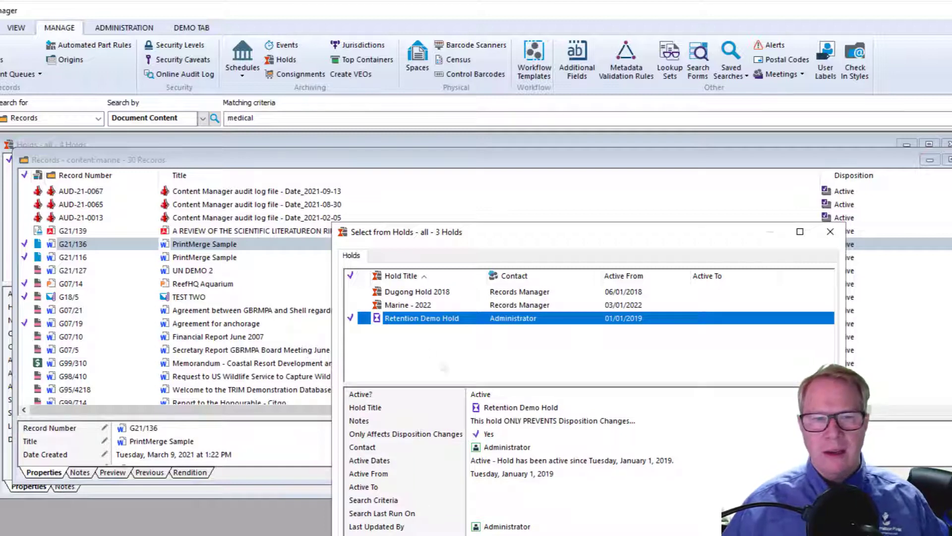
# Step: Choose Marine - 2022 as the only target hold, untagging Retention Demo Hold, and accept the selection
pyautogui.click(361, 304)
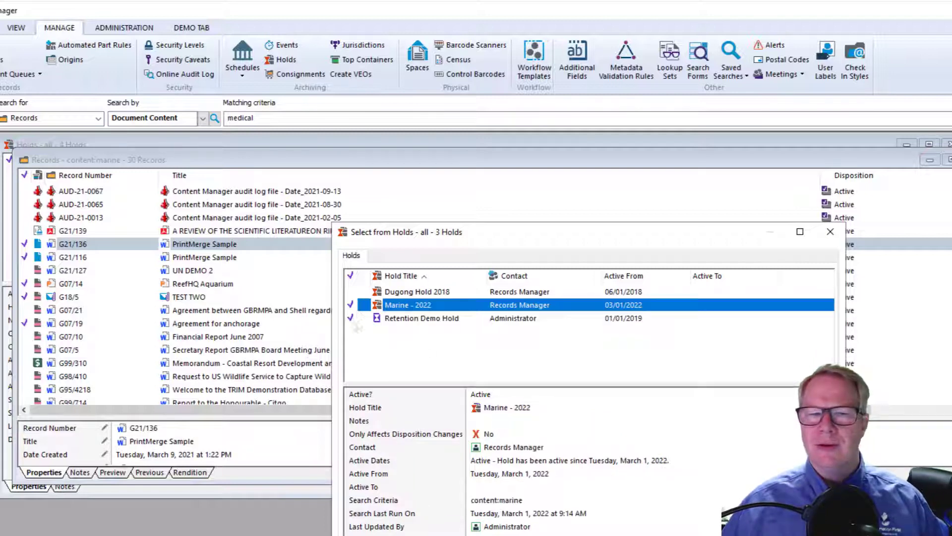
pyautogui.click(360, 320)
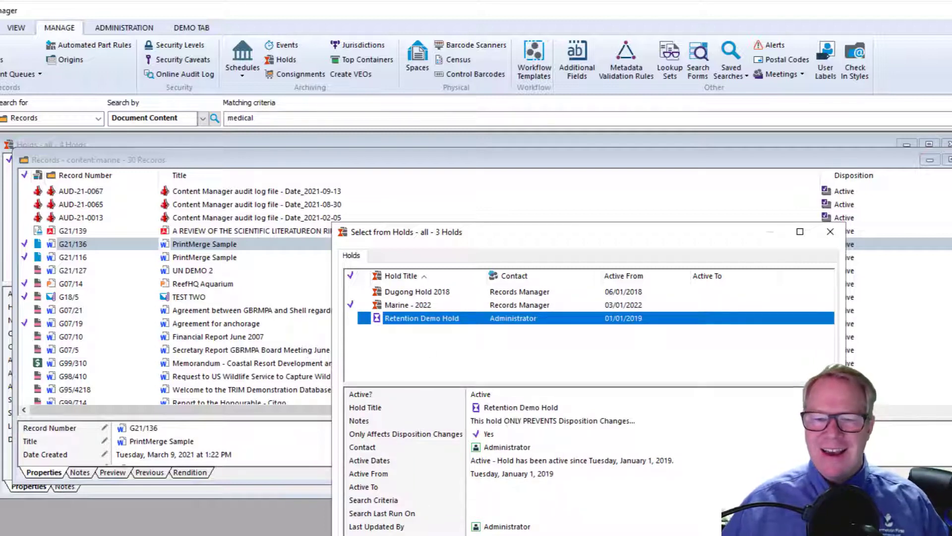
pyautogui.click(694, 535)
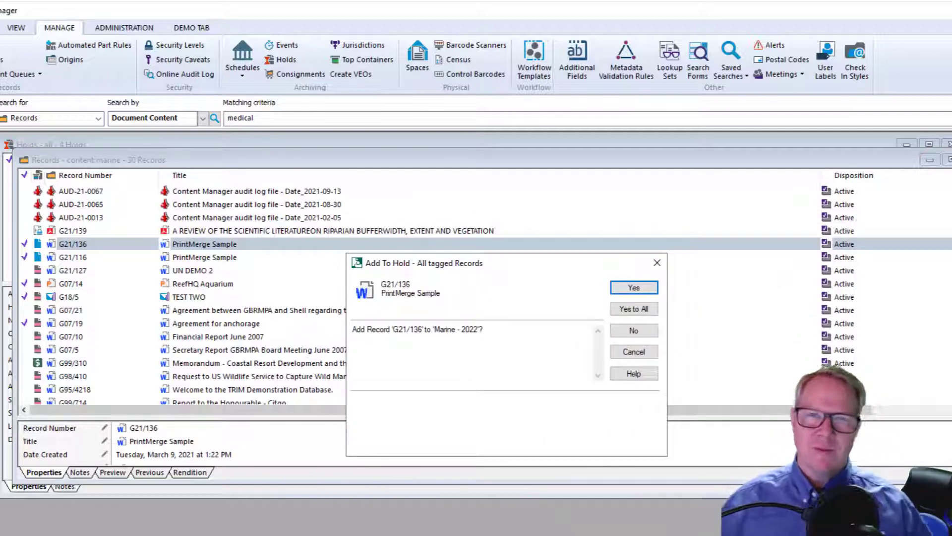
# Step: Confirm adding all tagged records to Marine - 2022, and close the search results and holds lists
pyautogui.click(635, 309)
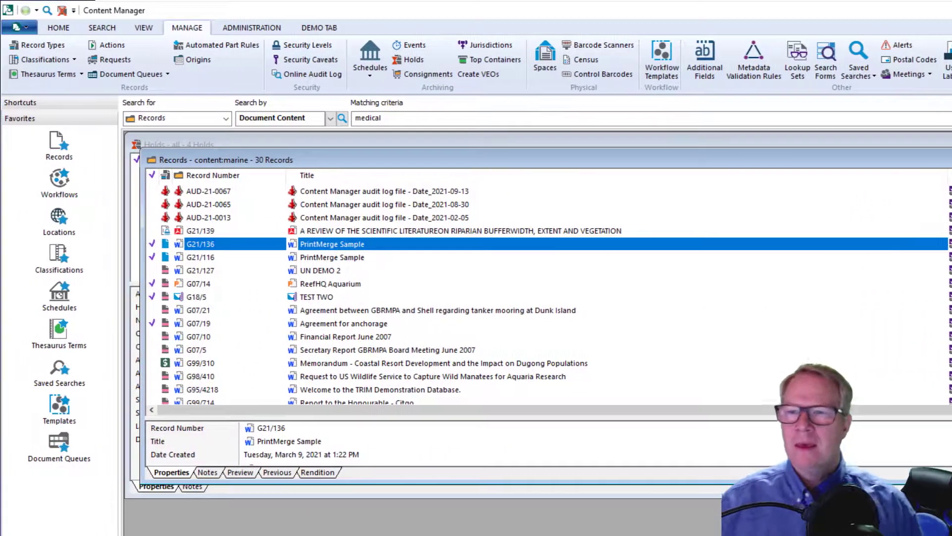
pyautogui.press('Escape')
pyautogui.press('Escape')
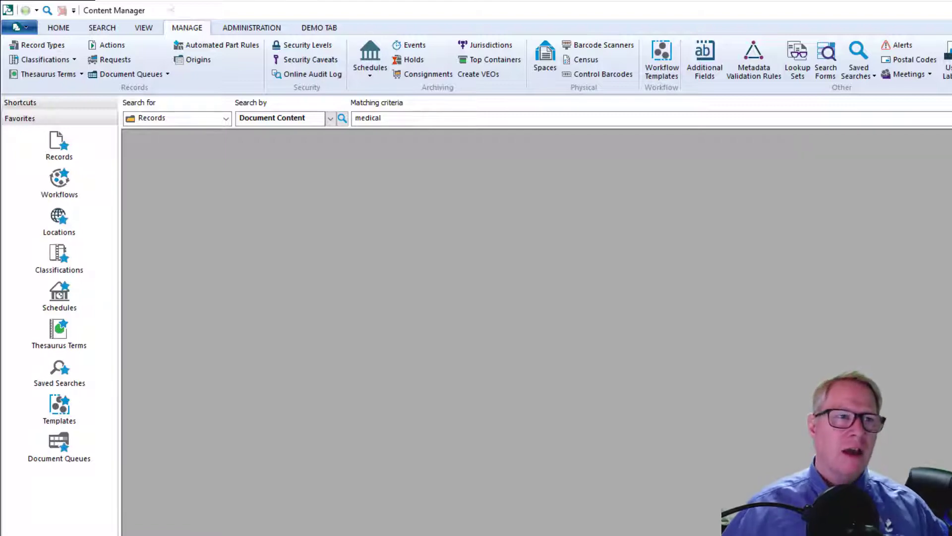
# Step: Start a new records search with marine as the Title Word criterion
pyautogui.click(104, 28)
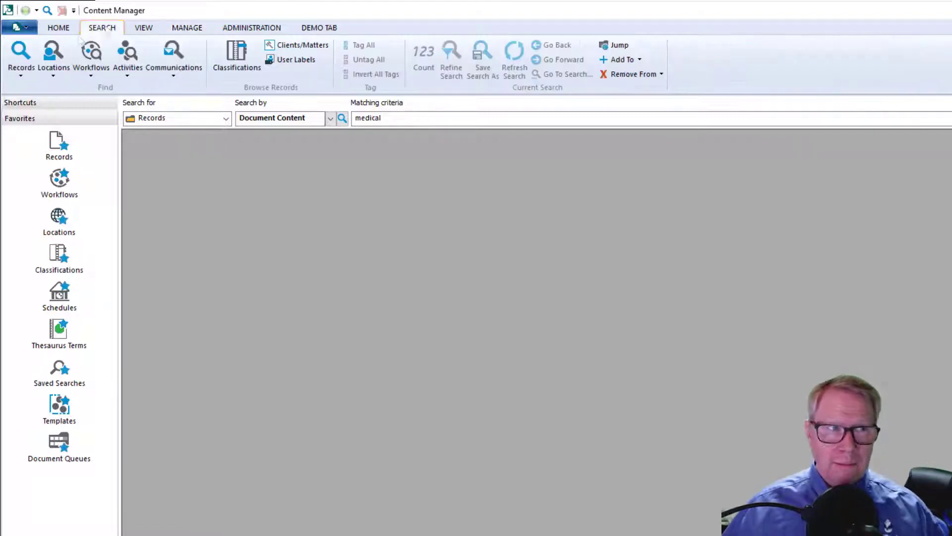
pyautogui.click(26, 56)
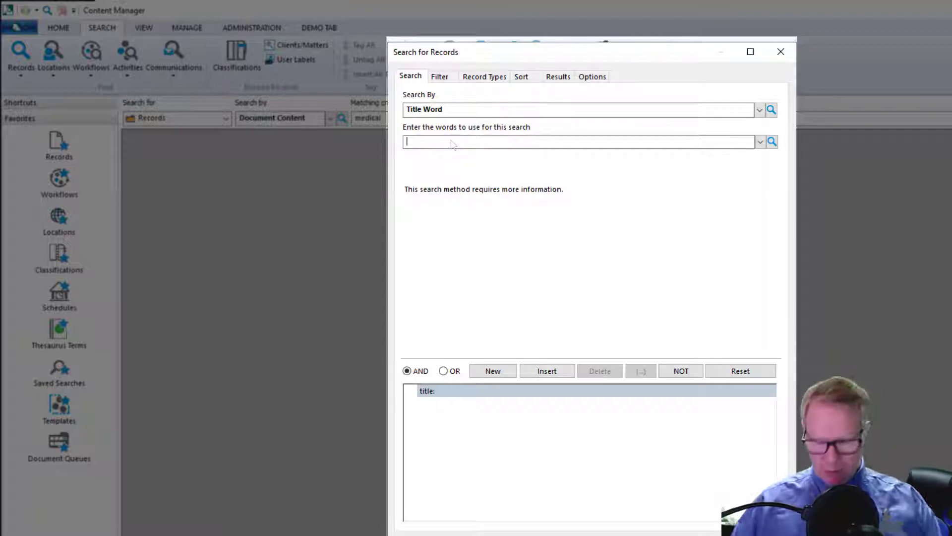
pyautogui.write('marine')
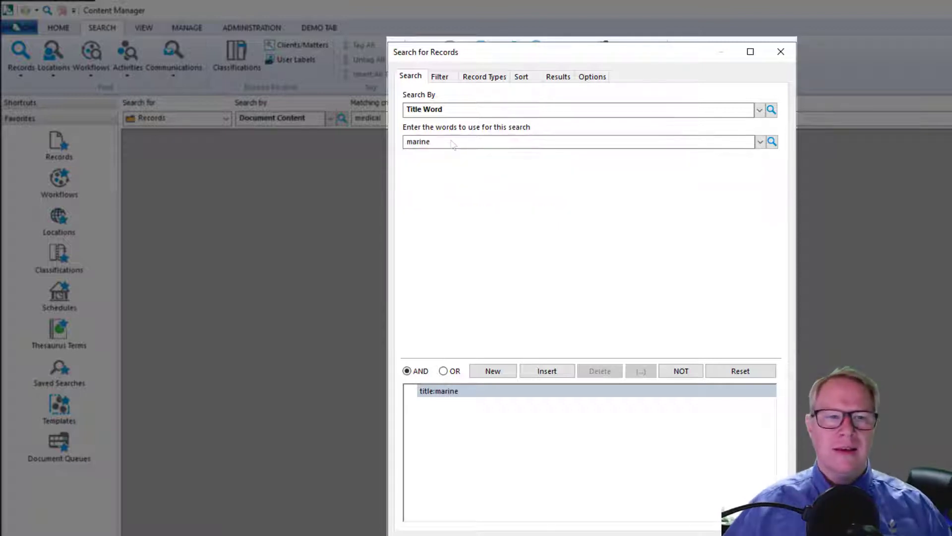
# Step: Add a Document Content criterion for marine, joined to the title criterion with OR
pyautogui.click(499, 375)
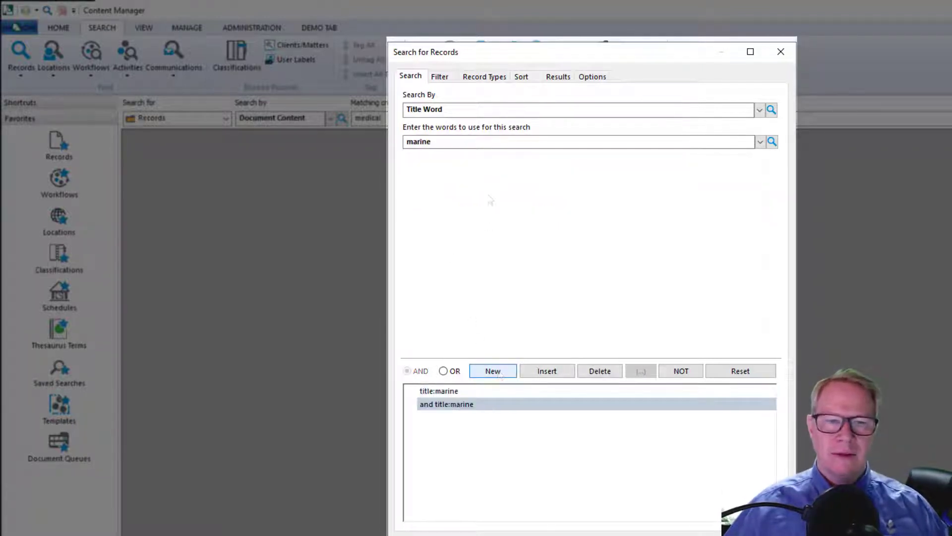
pyautogui.click(456, 110)
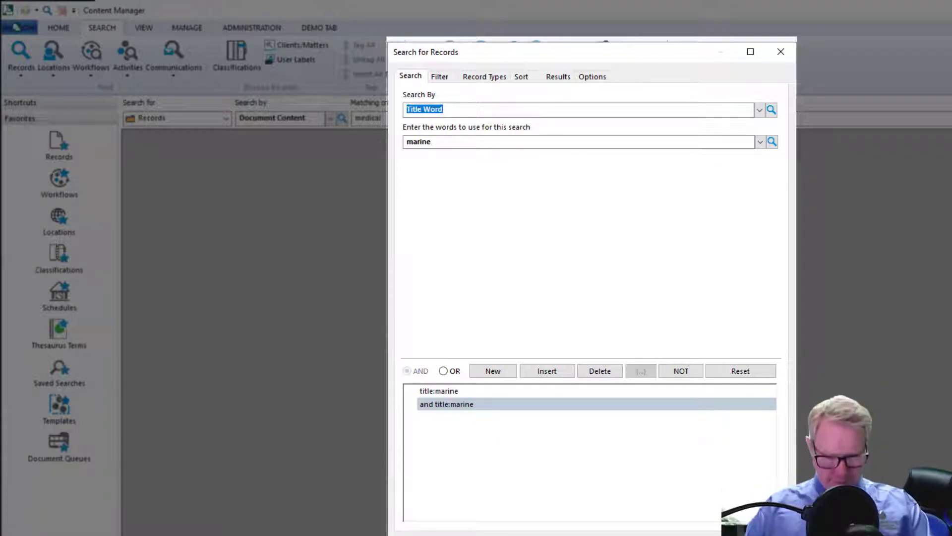
pyautogui.write('content Block In')
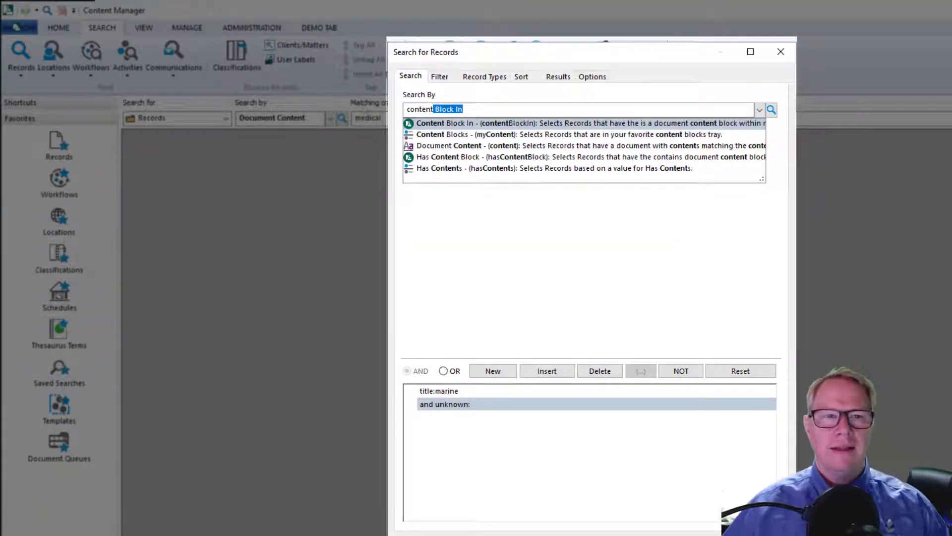
pyautogui.click(447, 146)
pyautogui.click(452, 156)
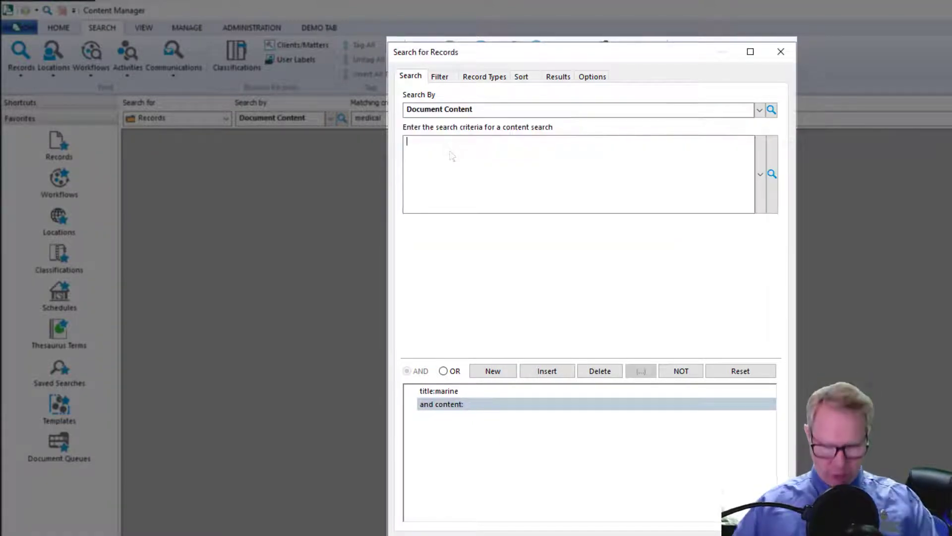
pyautogui.write('marine')
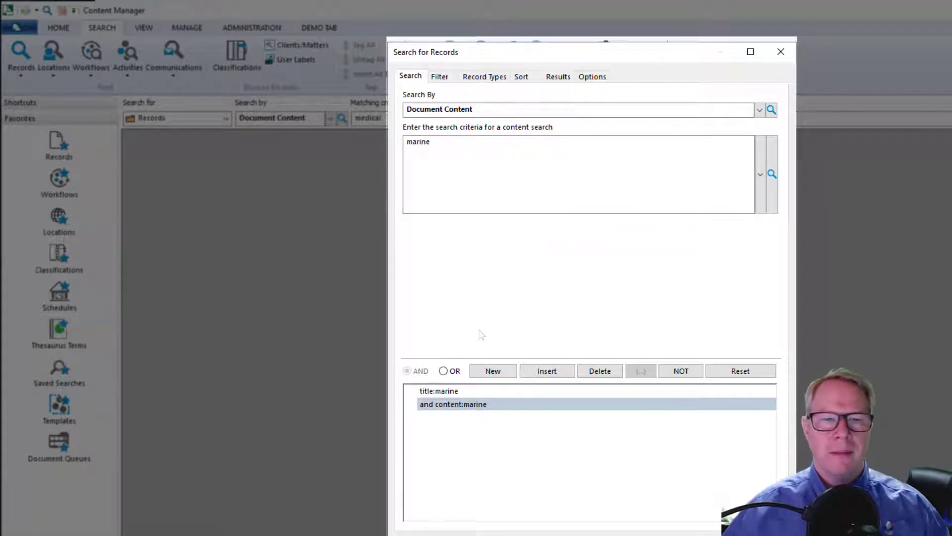
pyautogui.click(453, 375)
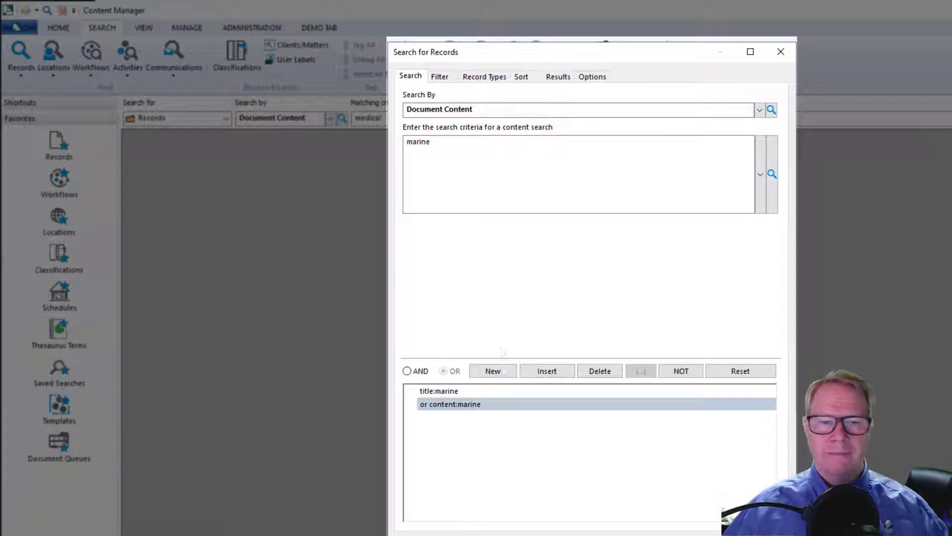
# Step: Add a third OR criterion that searches Notes Word for marine
pyautogui.click(493, 371)
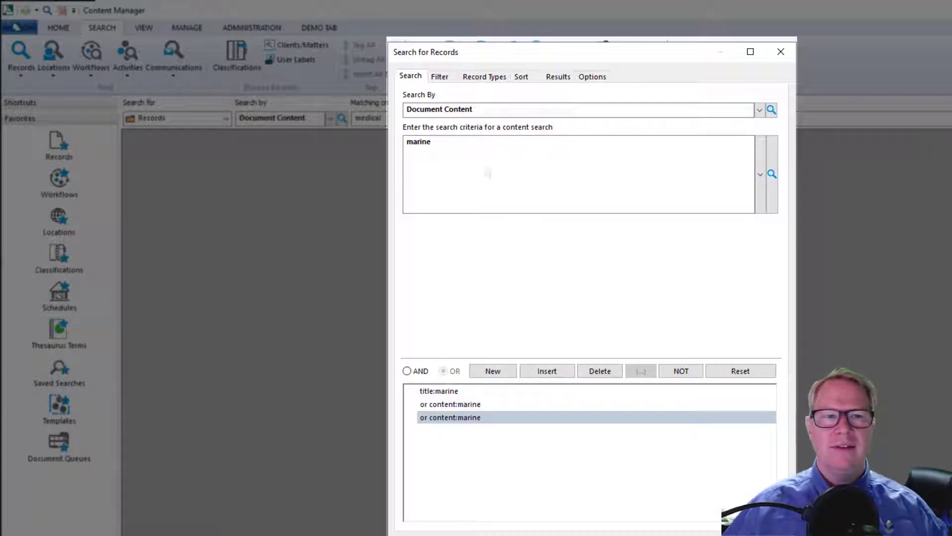
pyautogui.doubleClick(416, 112)
pyautogui.write('notes Word')
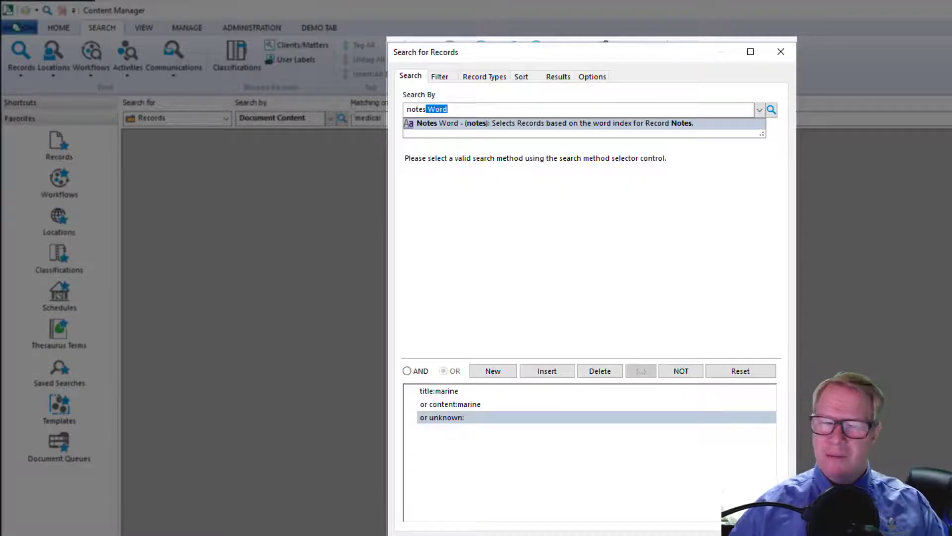
pyautogui.click(456, 124)
pyautogui.click(453, 143)
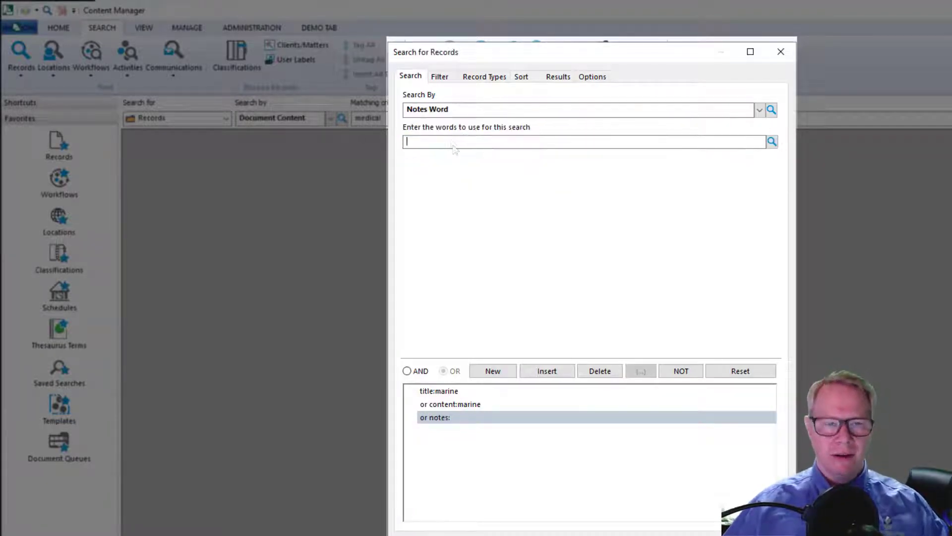
pyautogui.write('marine')
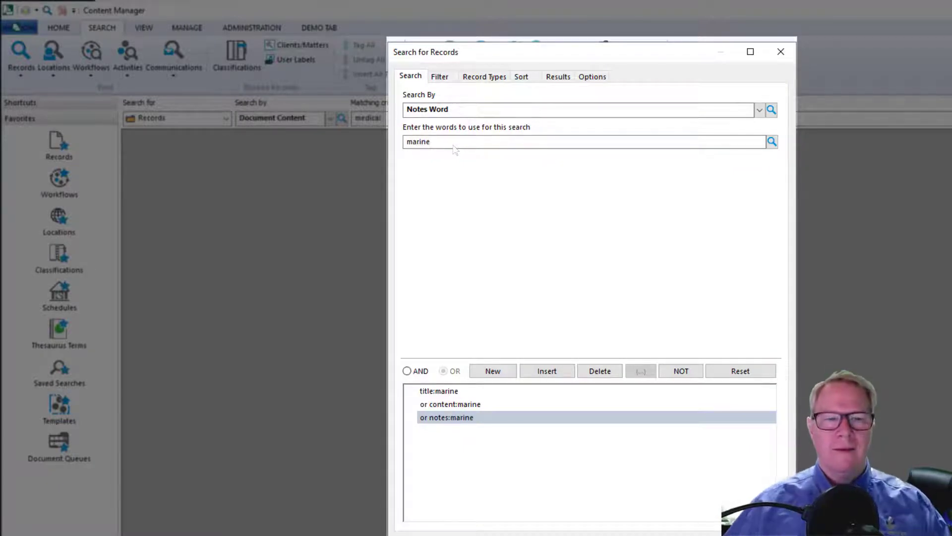
# Step: Add a Date Registered criterion that accepts any valid date search string expression
pyautogui.click(491, 372)
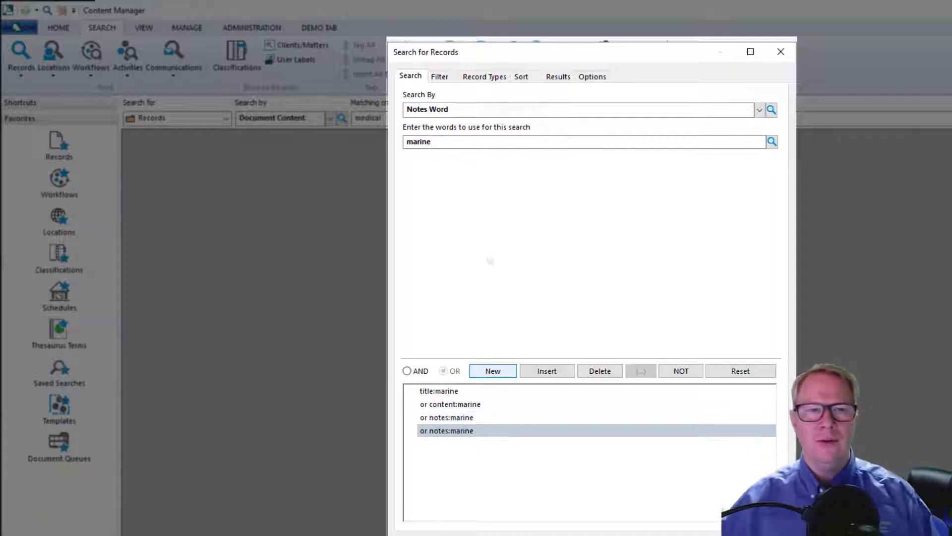
pyautogui.moveTo(466, 111); pyautogui.dragTo(391, 127)
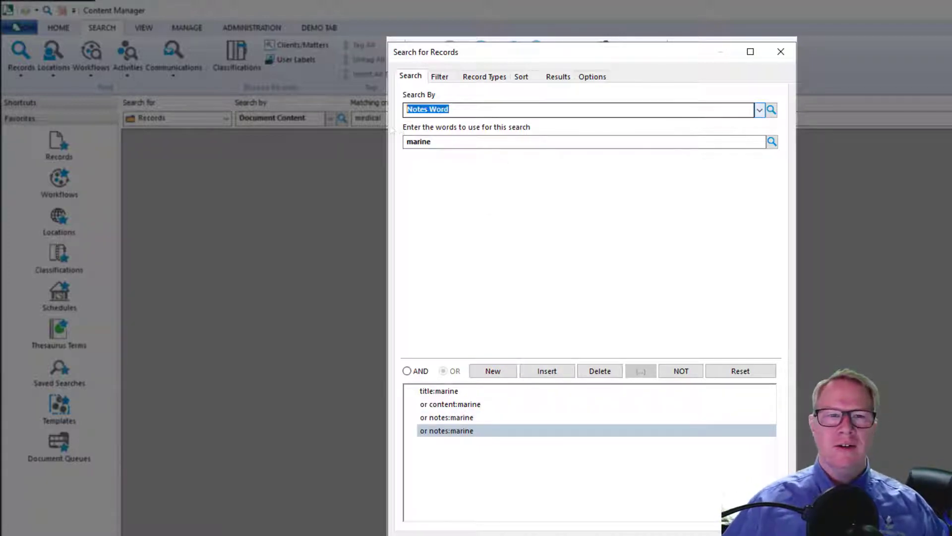
pyautogui.write('date Registere')
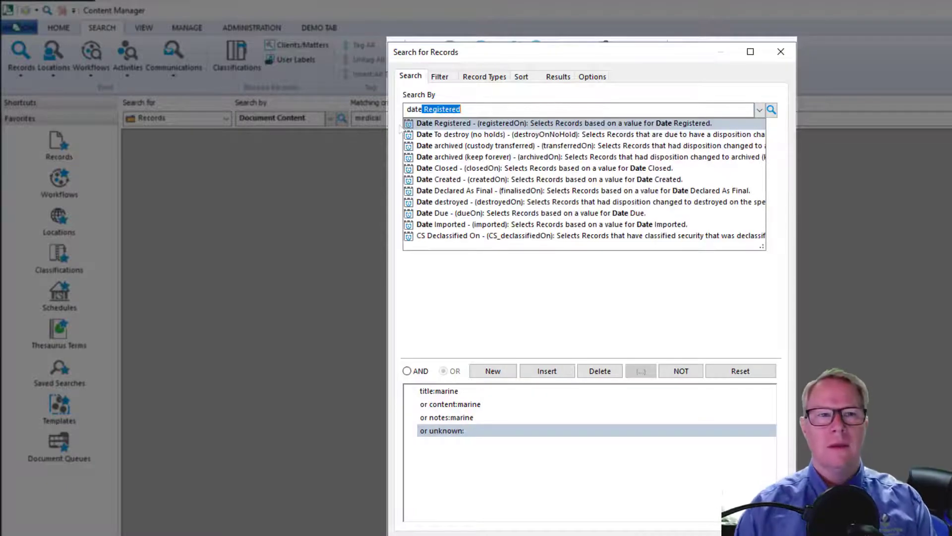
pyautogui.press('Return')
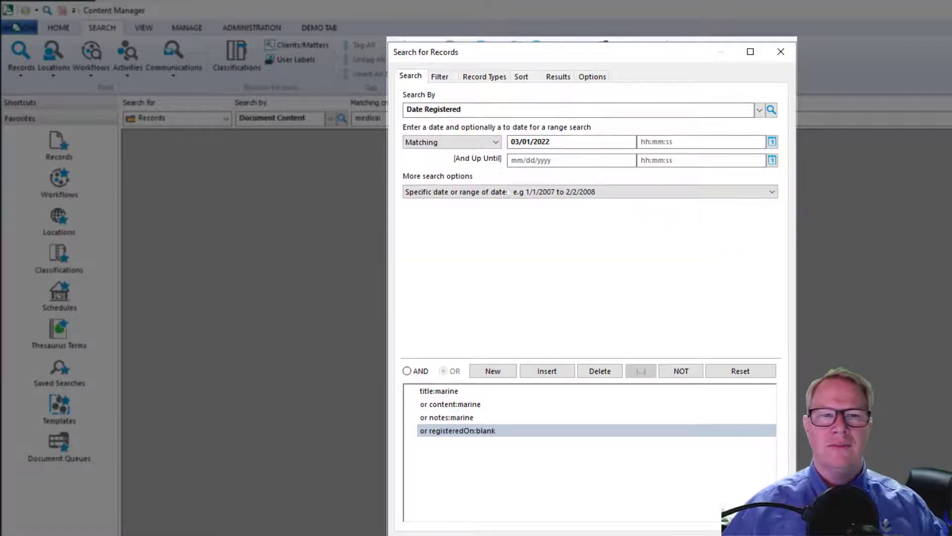
pyautogui.click(508, 193)
pyautogui.click(533, 257)
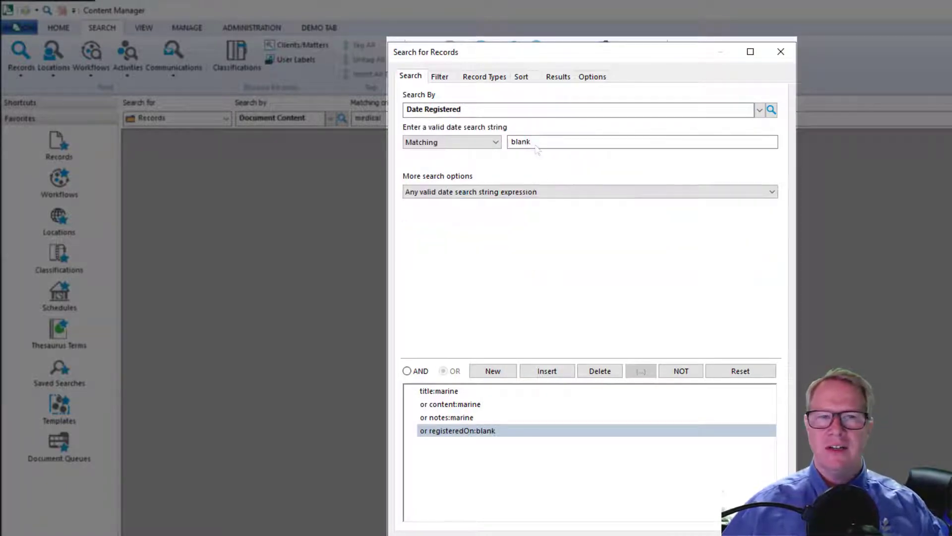
# Step: Set the registration date criterion to 1990 to 1999, join it with AND, and run the search
pyautogui.moveTo(536, 146); pyautogui.dragTo(475, 149)
pyautogui.write('1990')
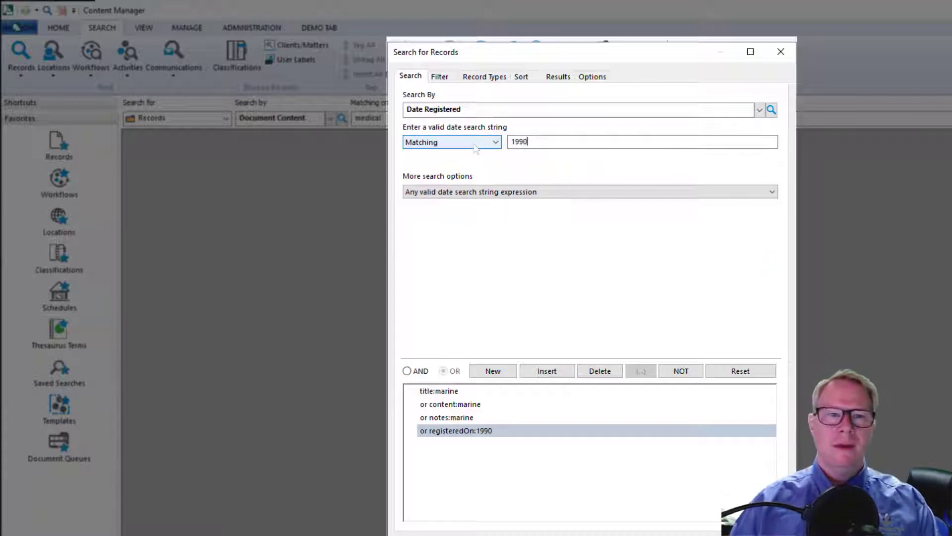
pyautogui.write(' to 1999')
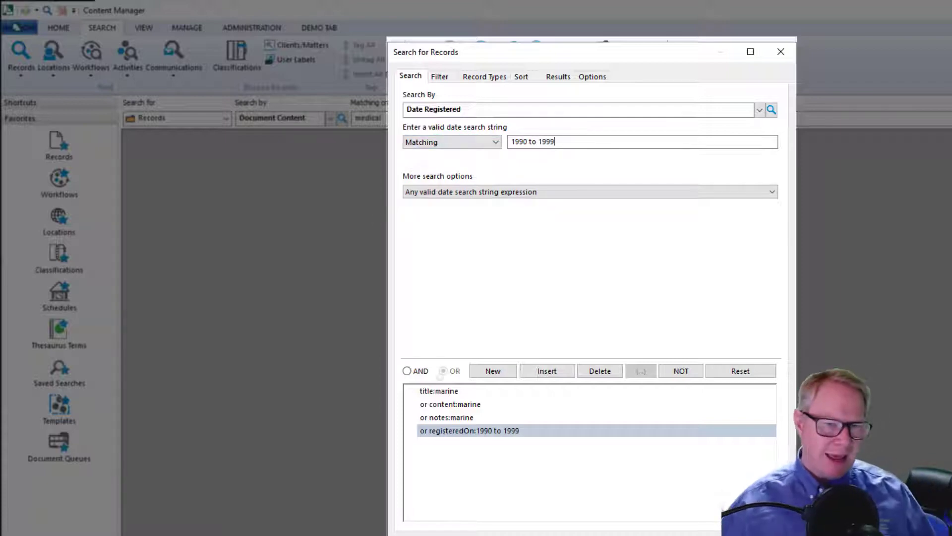
pyautogui.click(407, 371)
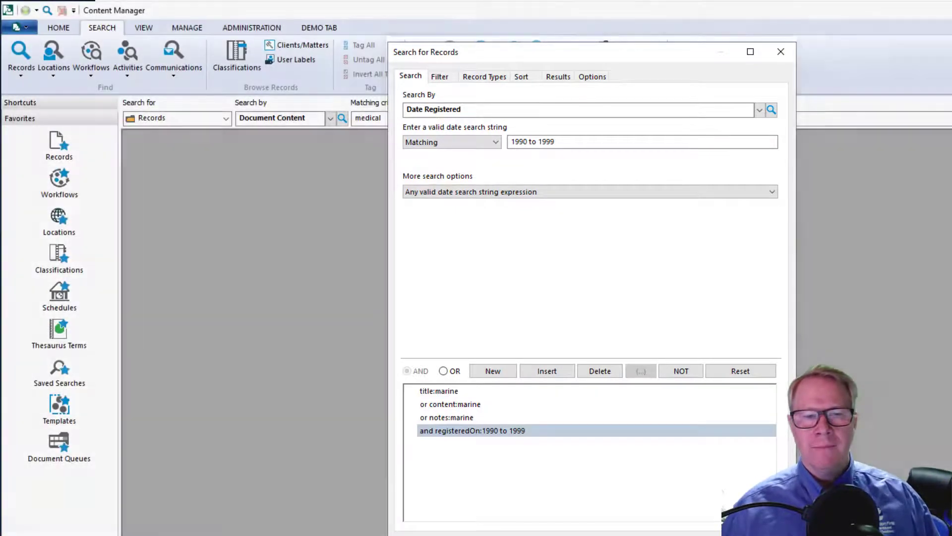
pyautogui.press('Return')
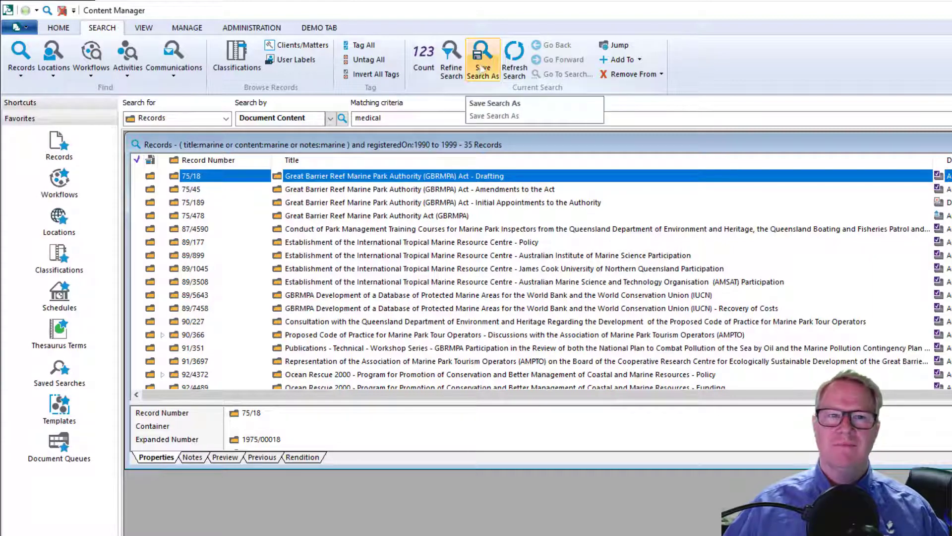
# Step: Start saving the current search under the name Hold.Marine with CM ADMINS as its owner
pyautogui.click(482, 69)
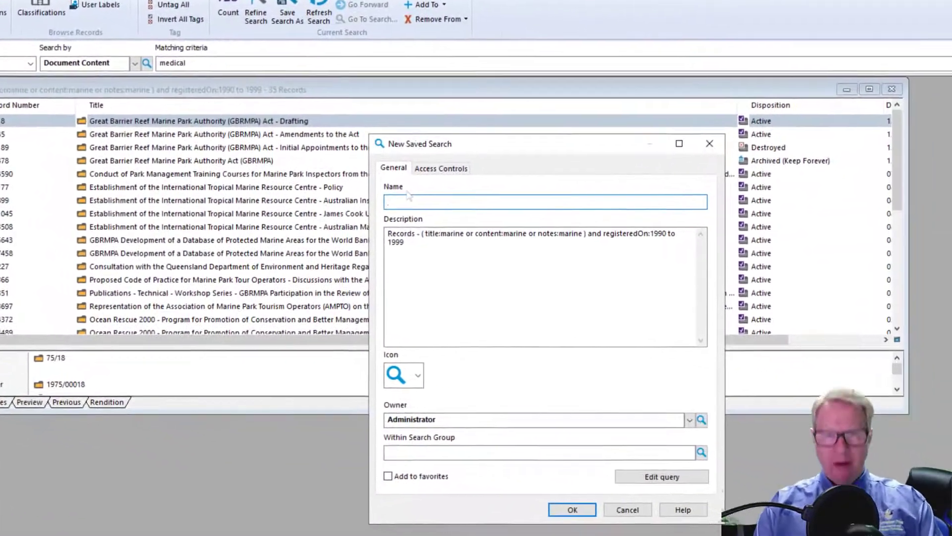
pyautogui.write('Hold.Mar')
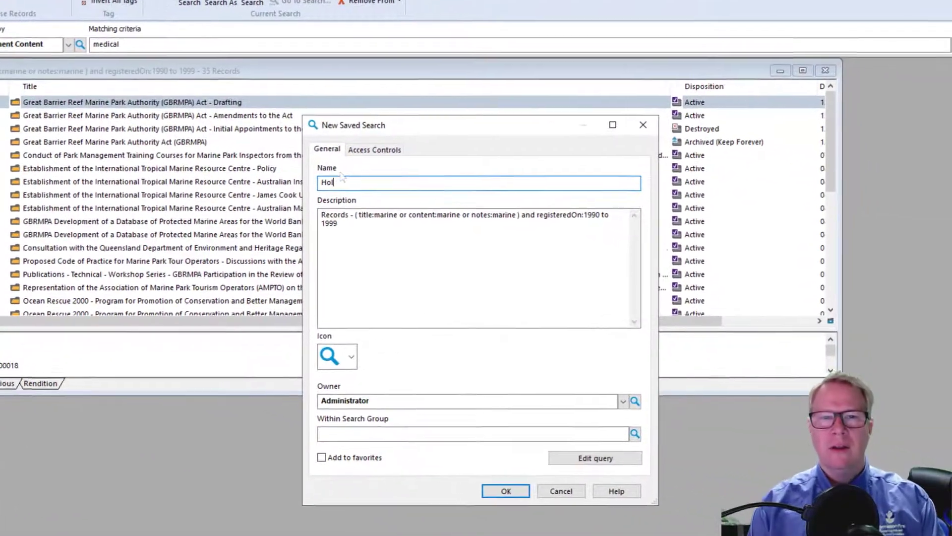
pyautogui.write('ine')
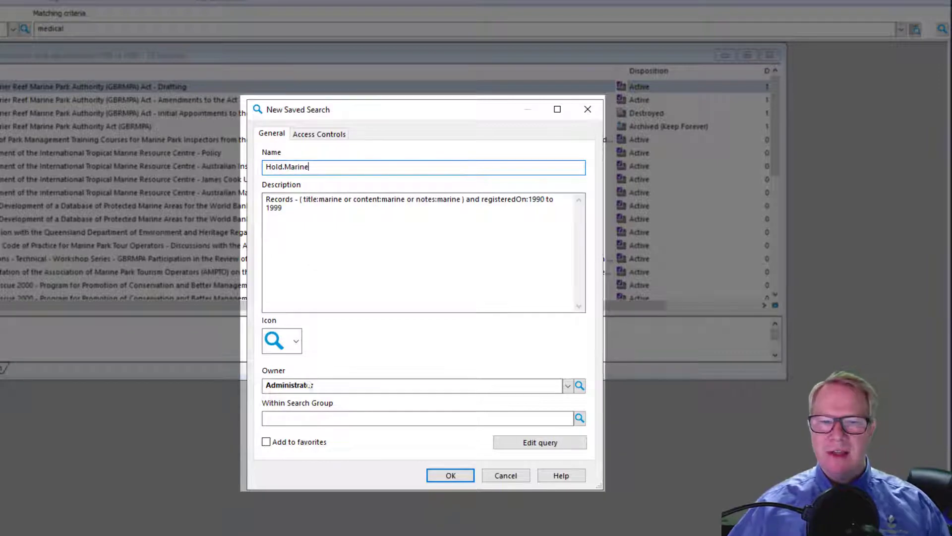
pyautogui.click(568, 386)
pyautogui.click(513, 404)
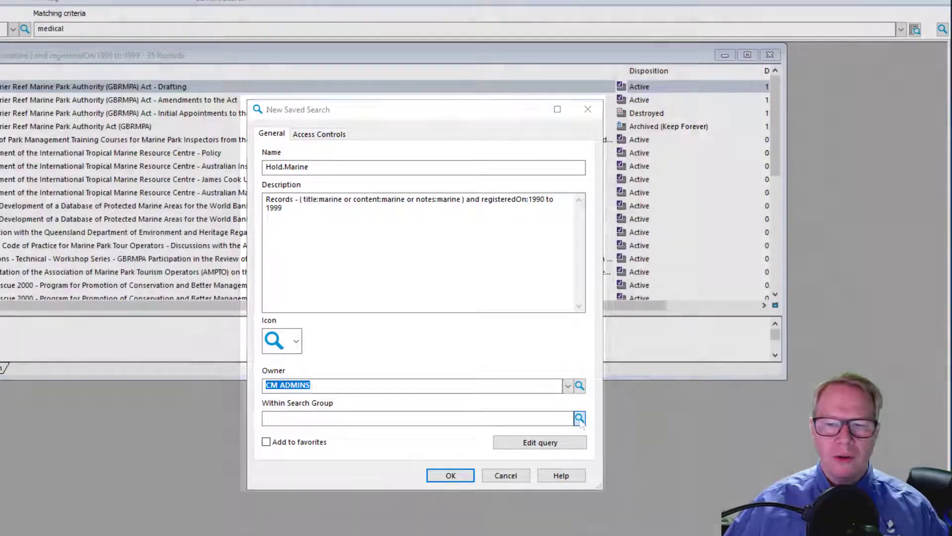
# Step: Place the new saved search within the HOLDS search group, add it to favorites, and save it
pyautogui.click(579, 418)
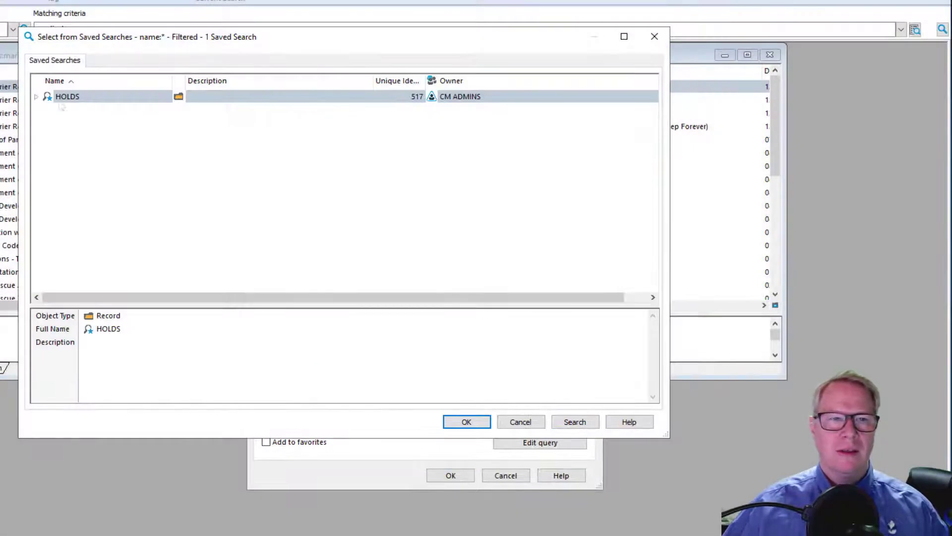
pyautogui.click(67, 98)
pyautogui.click(458, 422)
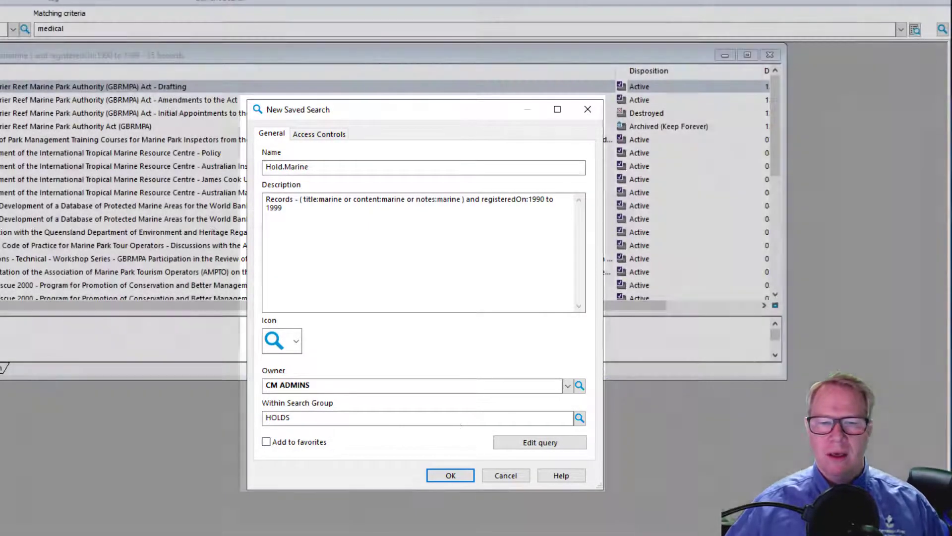
pyautogui.click(267, 441)
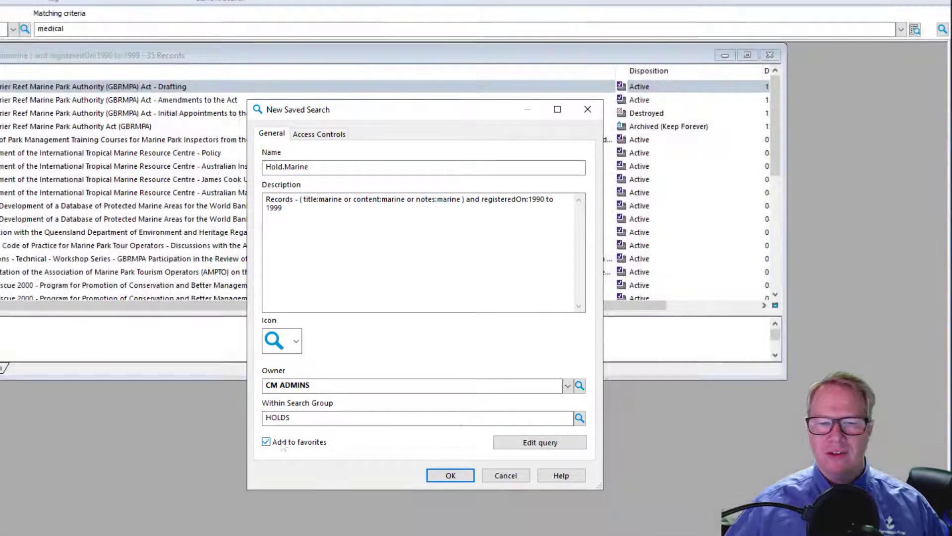
pyautogui.click(439, 476)
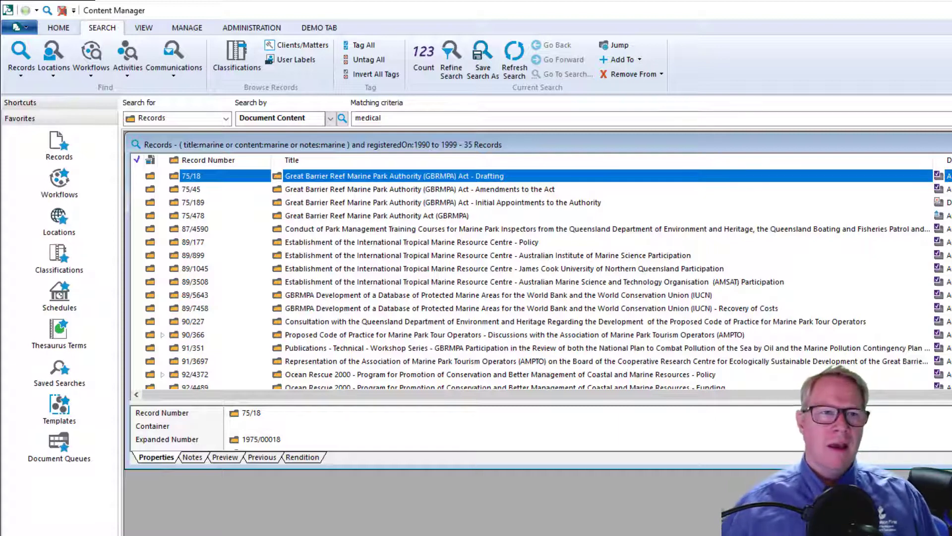
# Step: Open the list of saved searches and widen its Unique Identifier column to show the full heading
pyautogui.click(189, 29)
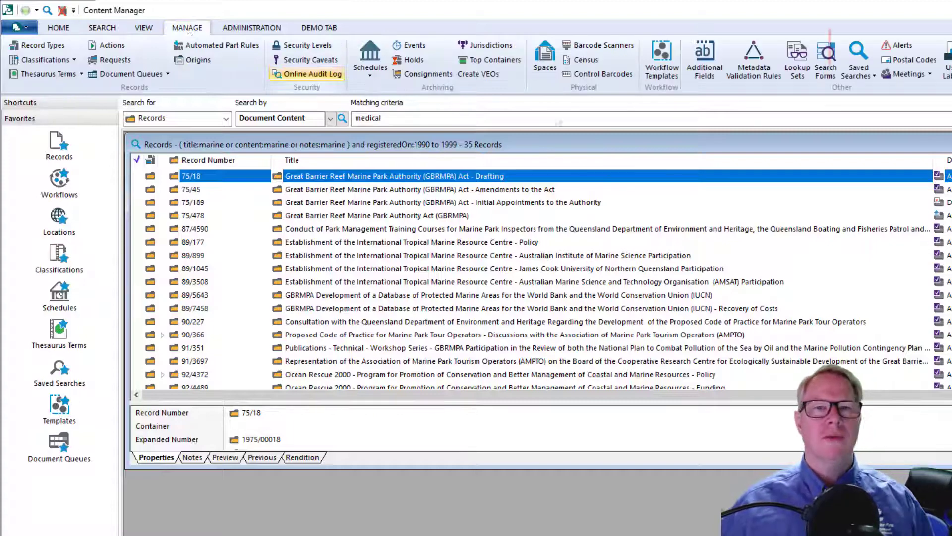
pyautogui.click(859, 55)
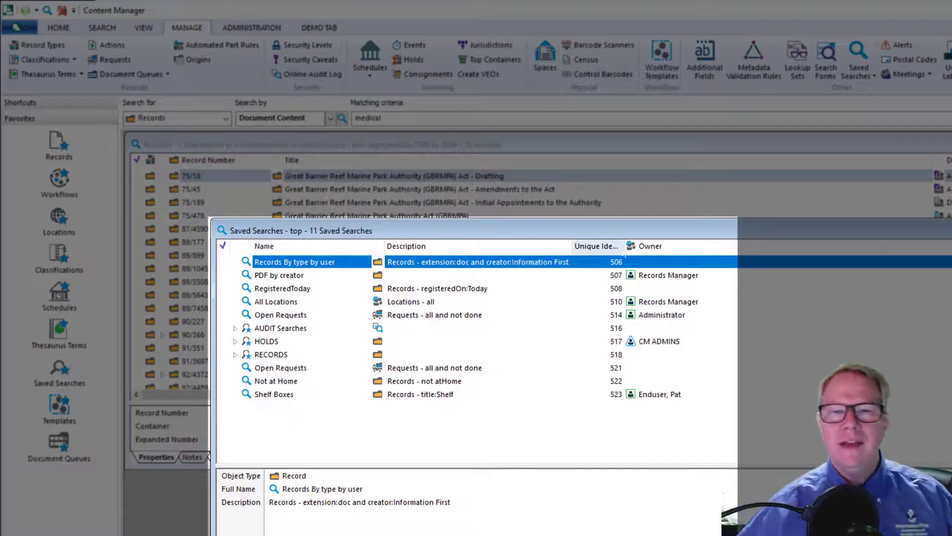
pyautogui.moveTo(624, 246); pyautogui.dragTo(673, 246)
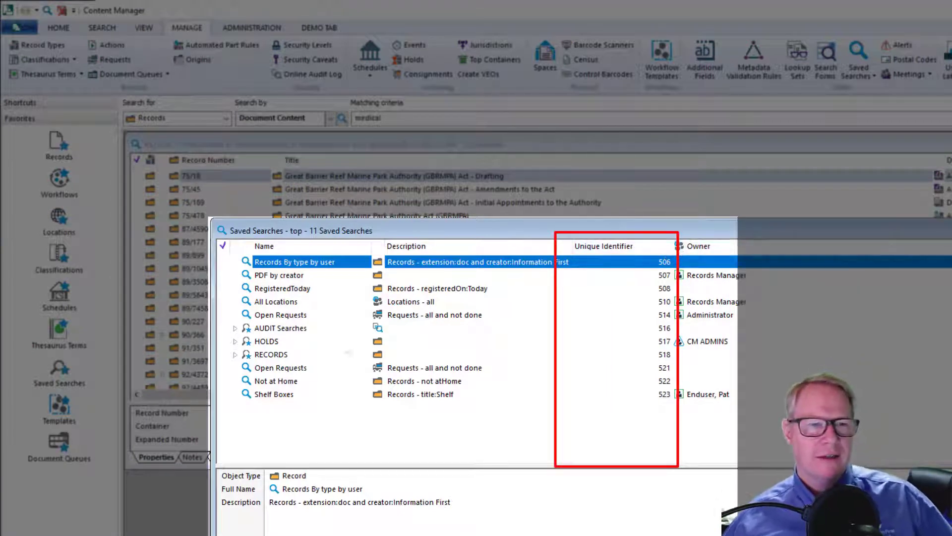
# Step: Look up the unique identifier of Hold.Marine within the HOLDS search group, then close the saved searches list
pyautogui.click(261, 342)
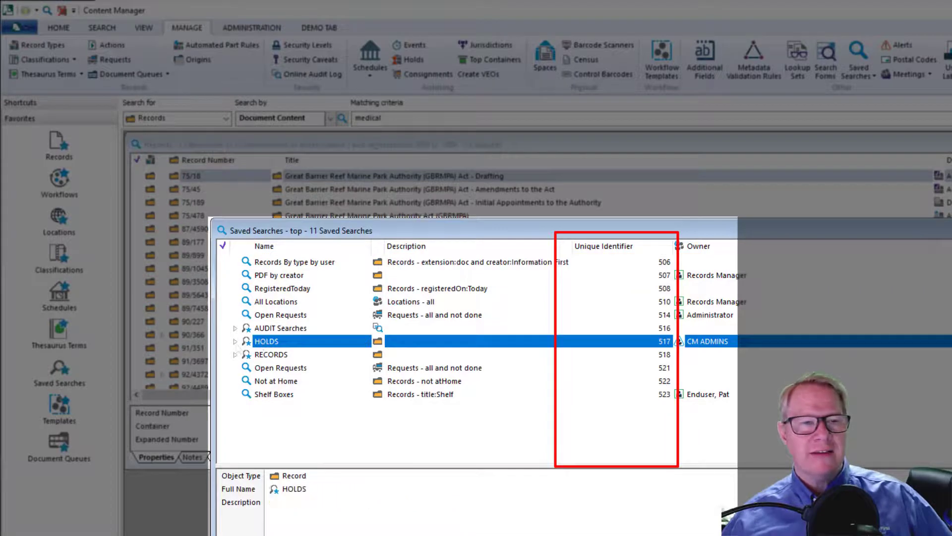
pyautogui.click(236, 342)
pyautogui.click(280, 355)
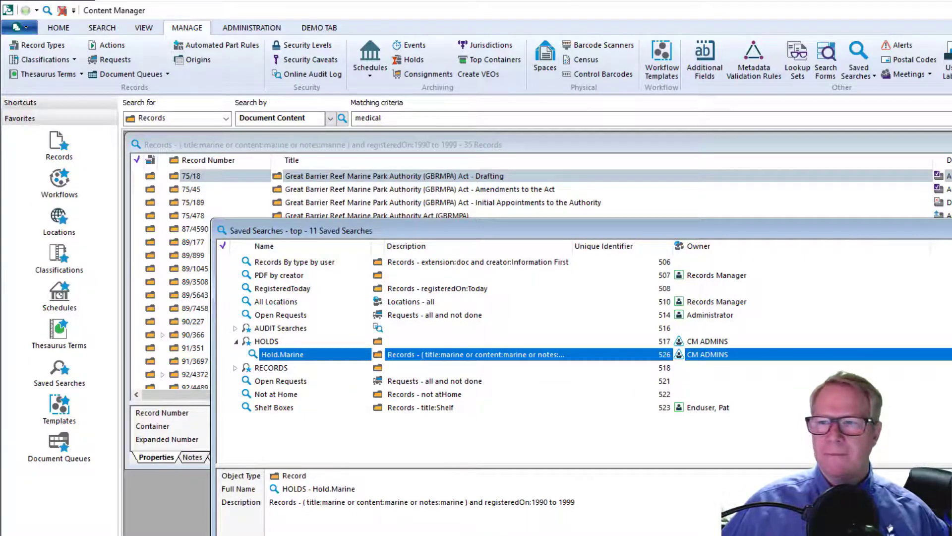
pyautogui.click(951, 231)
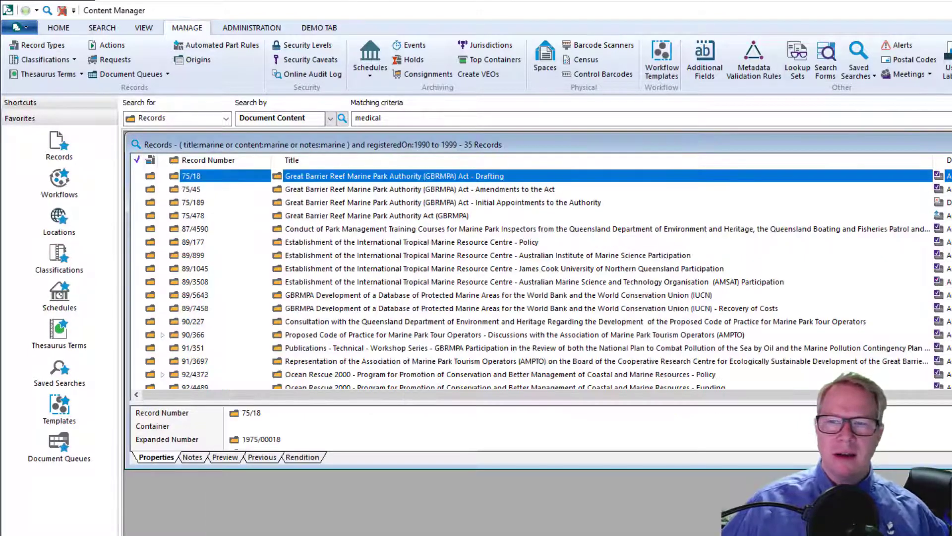
# Step: Replace the search criteria of the Marine - 2022 hold with saved:526 and save the hold
pyautogui.click(951, 144)
pyautogui.click(412, 60)
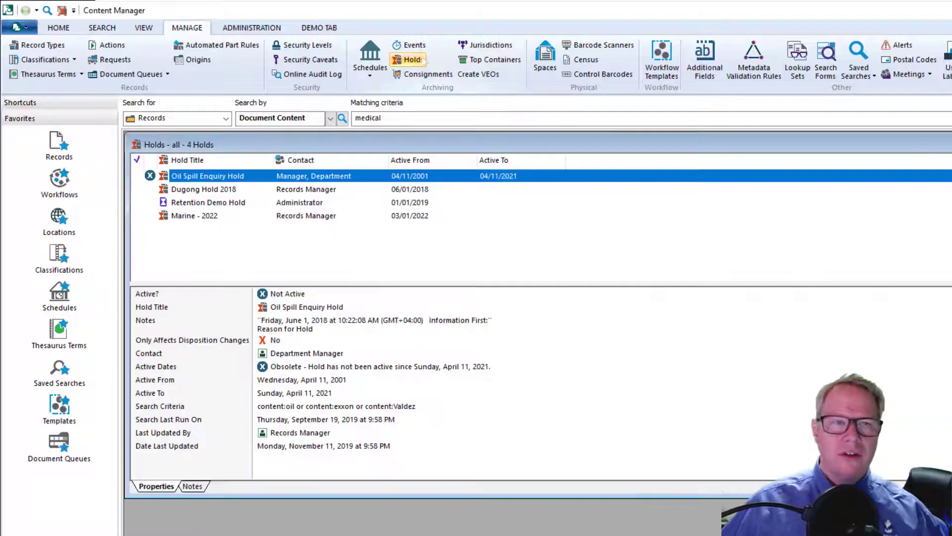
pyautogui.rightClick(199, 217)
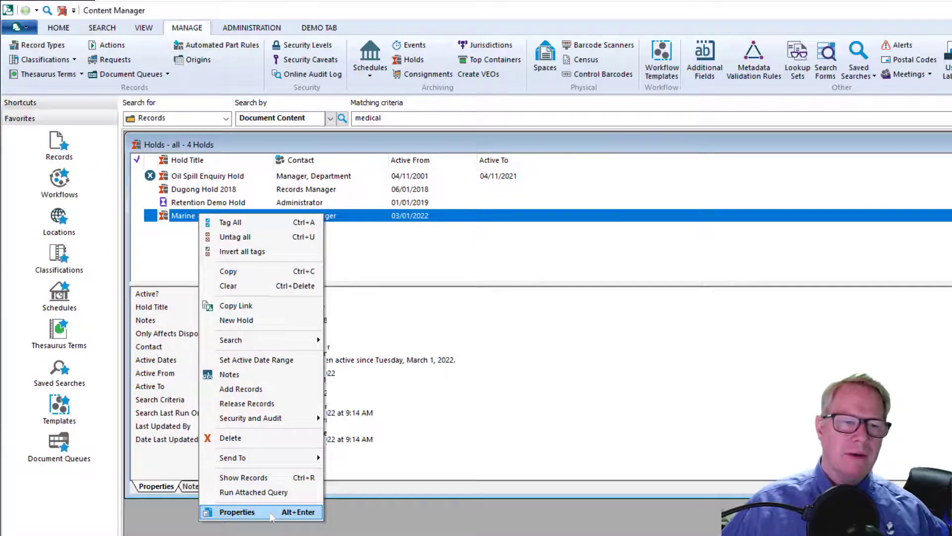
pyautogui.click(237, 512)
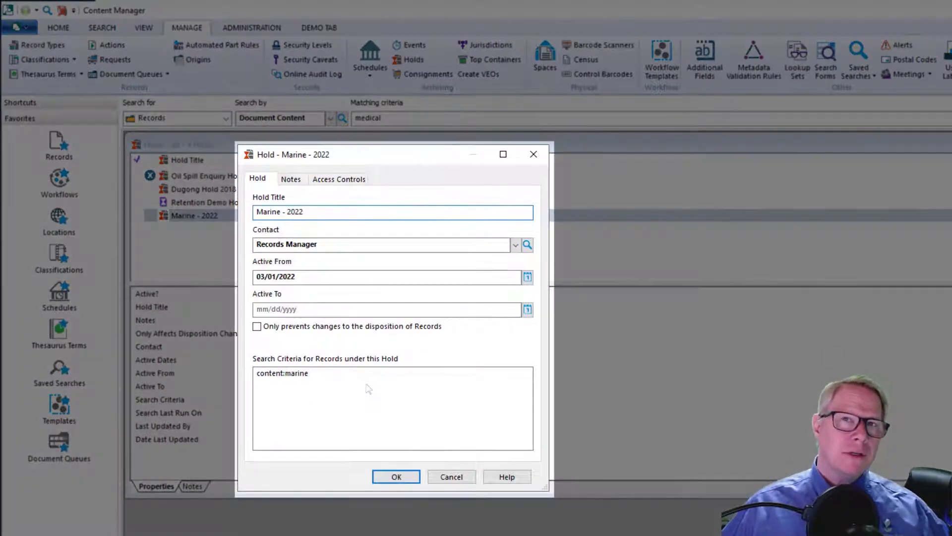
pyautogui.click(368, 389)
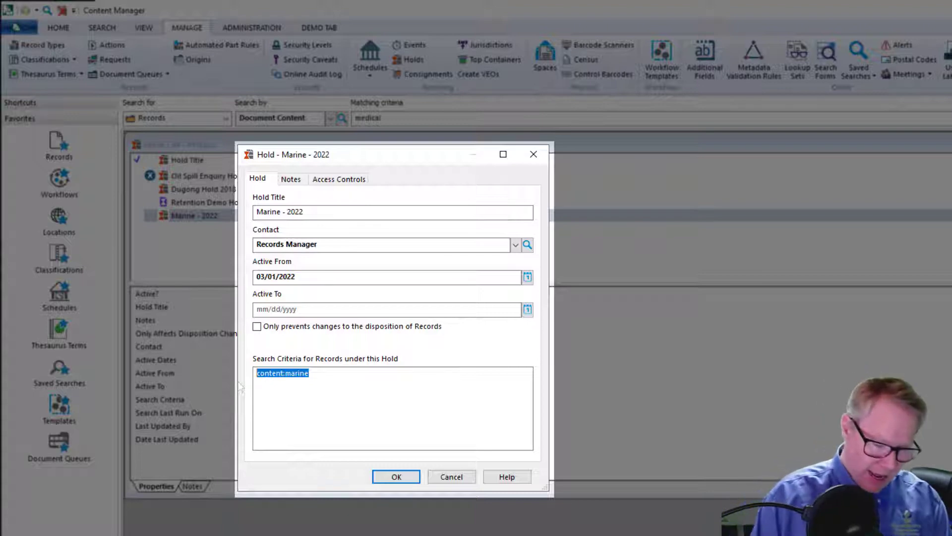
pyautogui.write('saved')
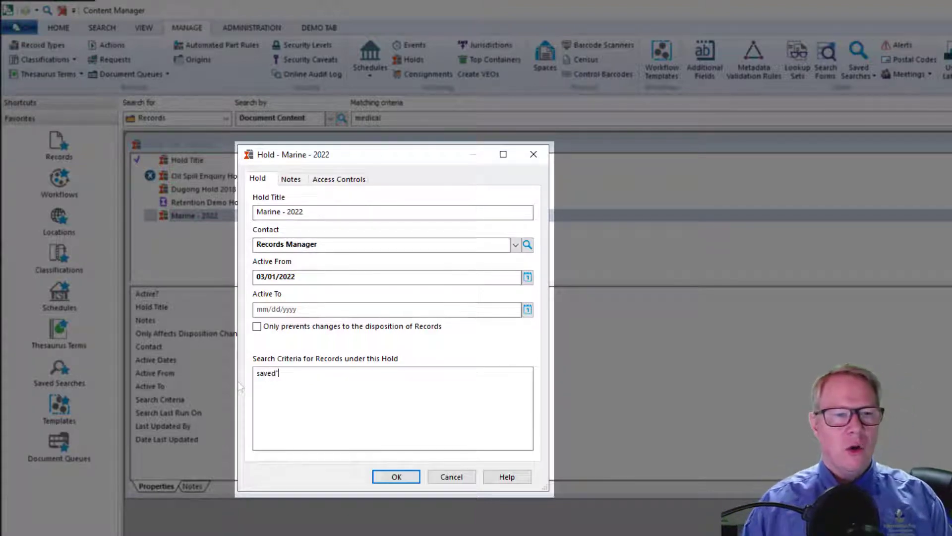
pyautogui.write(':526')
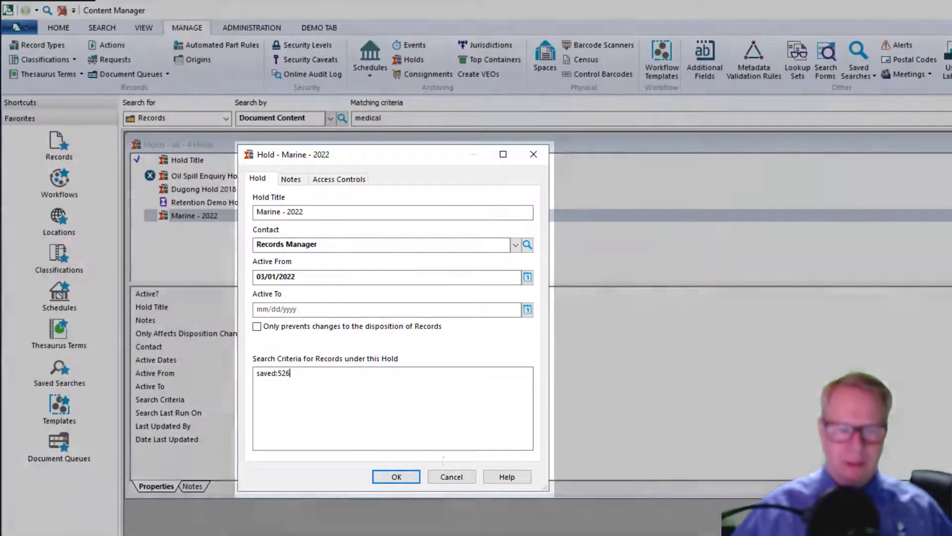
pyautogui.click(403, 479)
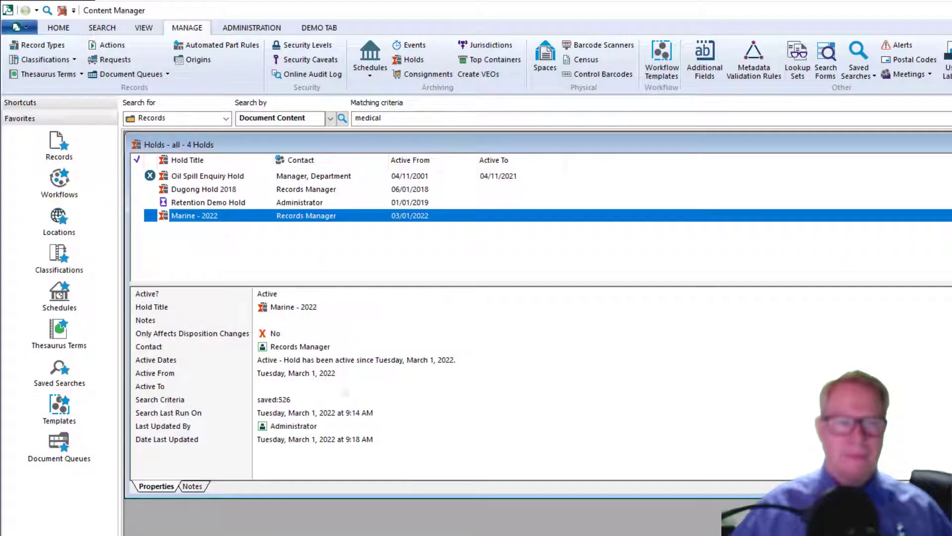
# Step: Run the Marine - 2022 hold's attached query with Search Last Run On set to 03/01/2022 9:18:41 AM and query editing enabled
pyautogui.rightClick(230, 216)
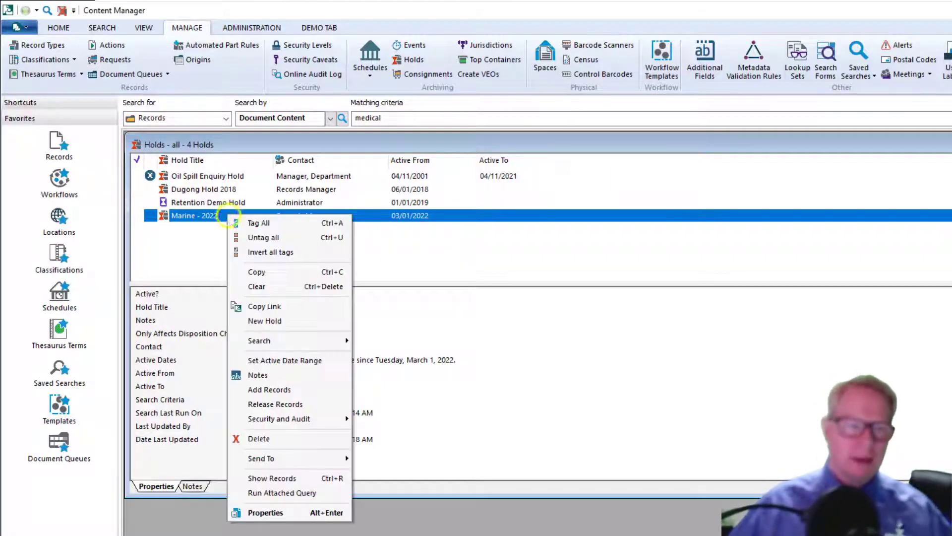
pyautogui.click(282, 493)
pyautogui.click(506, 263)
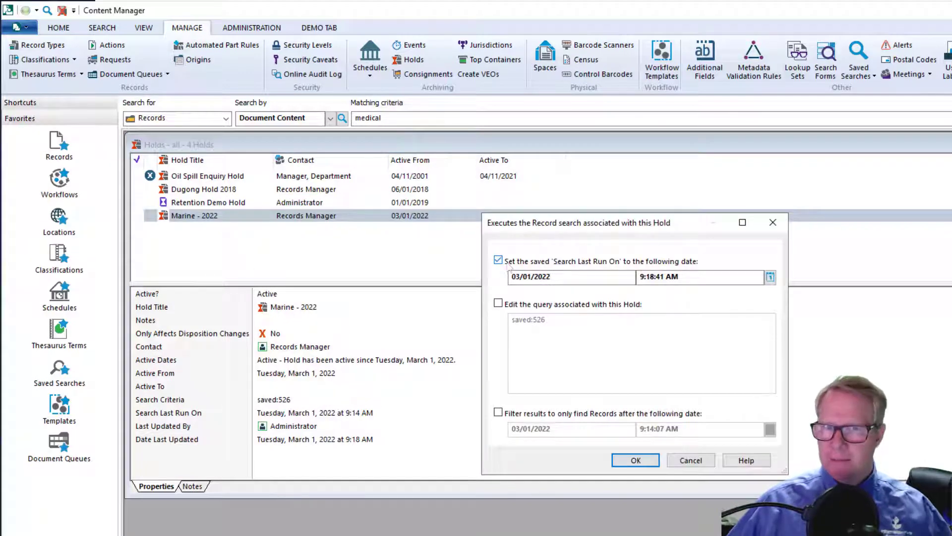
pyautogui.click(498, 304)
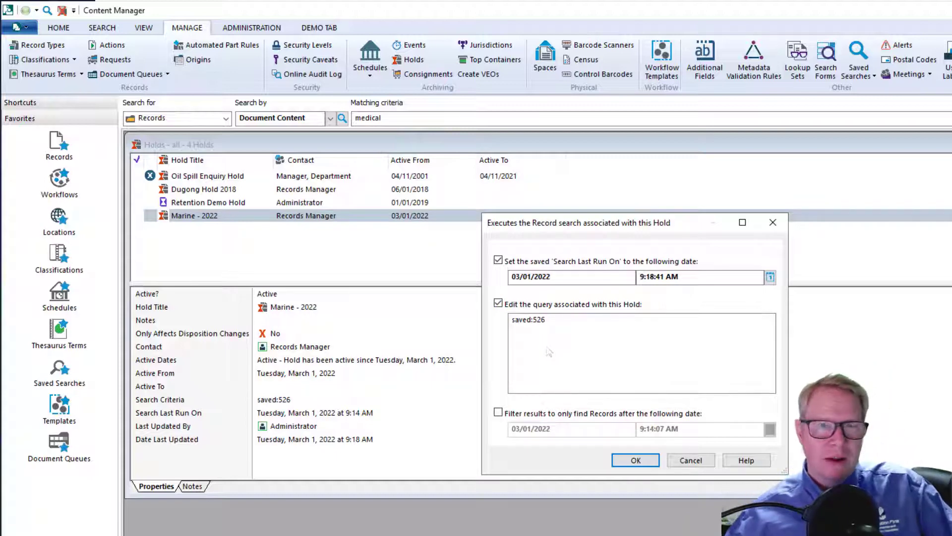
pyautogui.click(637, 464)
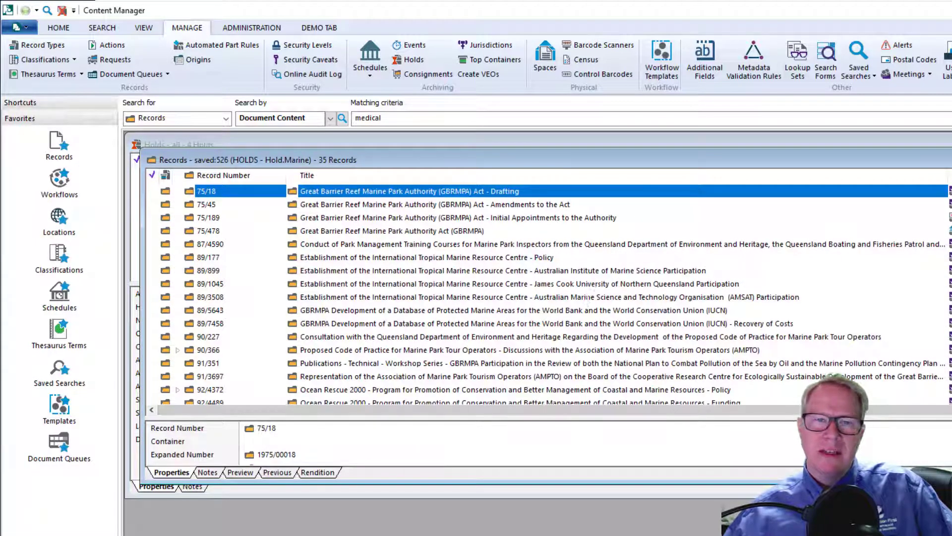
# Step: Tag all records found by the hold's query and close the results list
pyautogui.rightClick(589, 283)
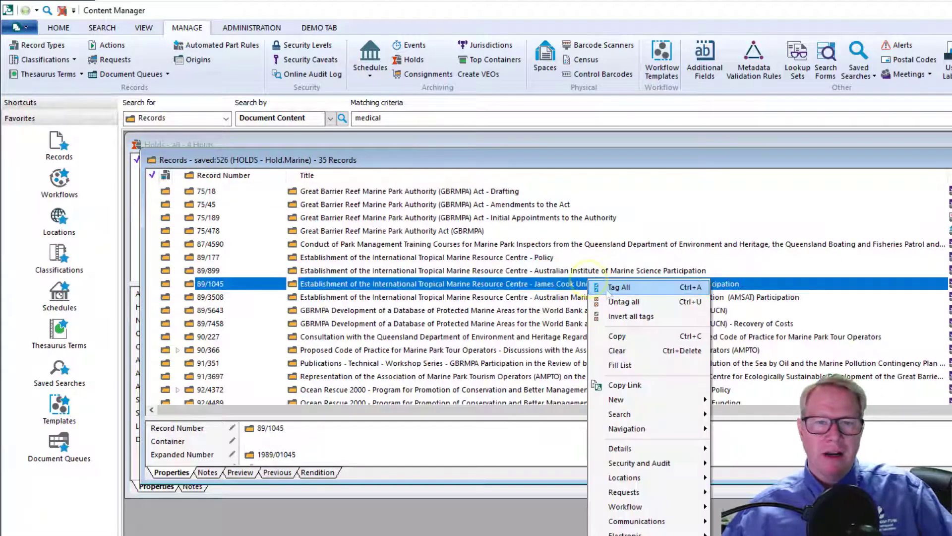
pyautogui.click(609, 290)
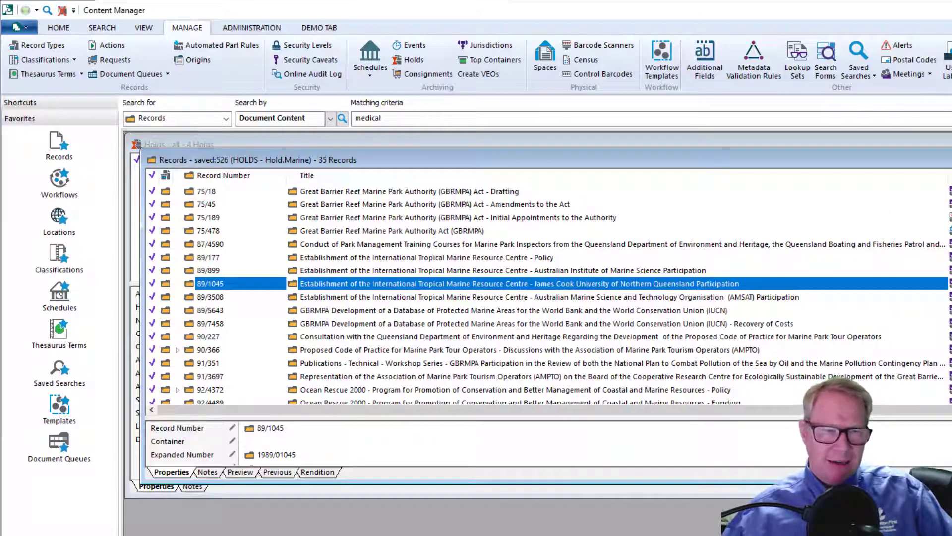
pyautogui.hotkey('ctrl', 'F4')
# Step: Add all records matching saved:526 to the Marine - 2022 hold, accepting the full tagged selection and keeping both audit entry options on
pyautogui.rightClick(294, 216)
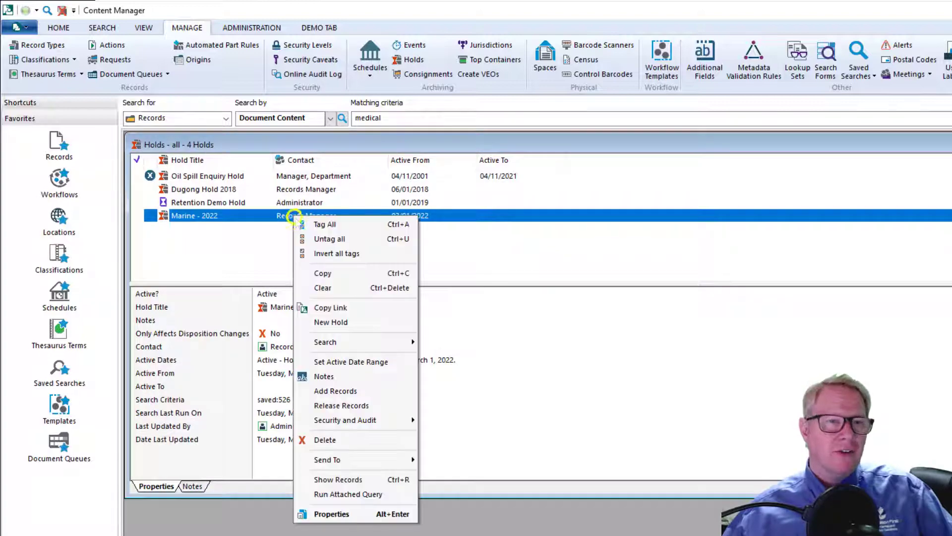
pyautogui.click(332, 391)
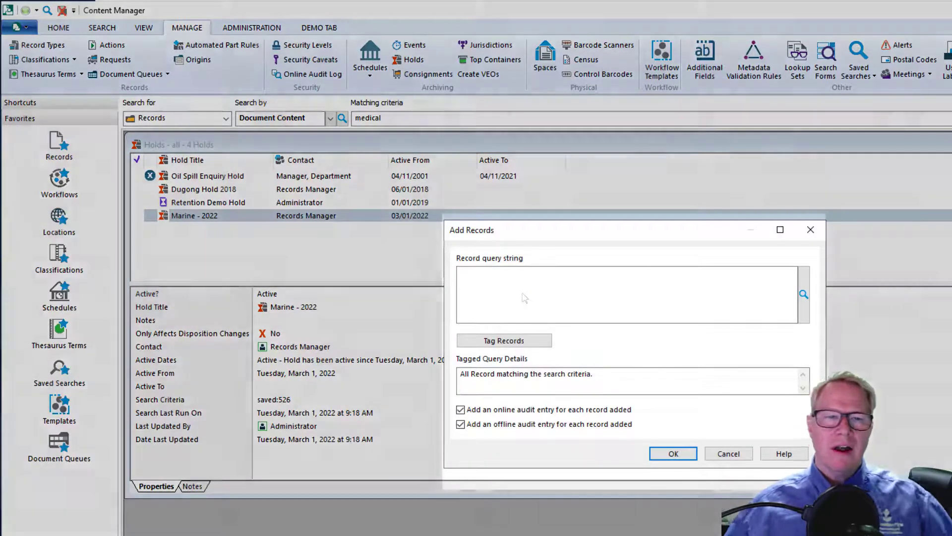
pyautogui.write('saved:')
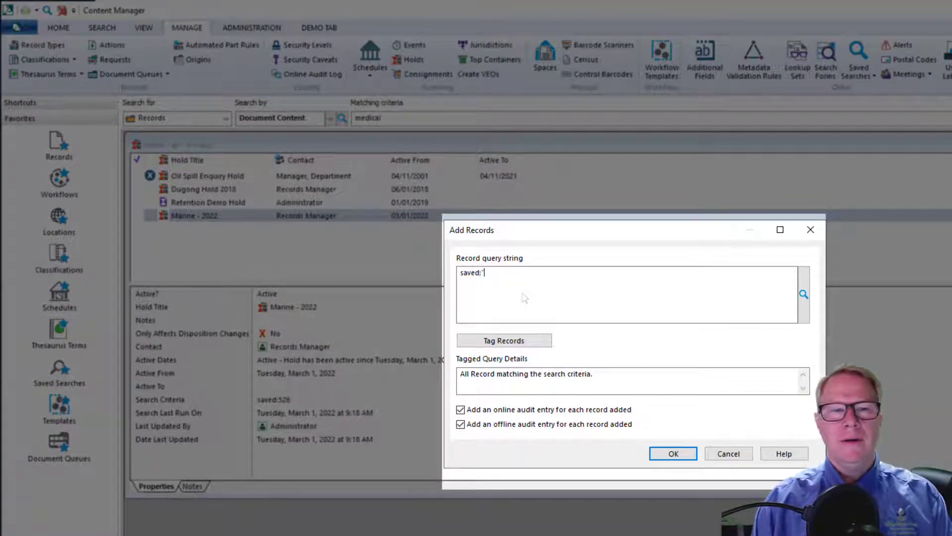
pyautogui.write('526')
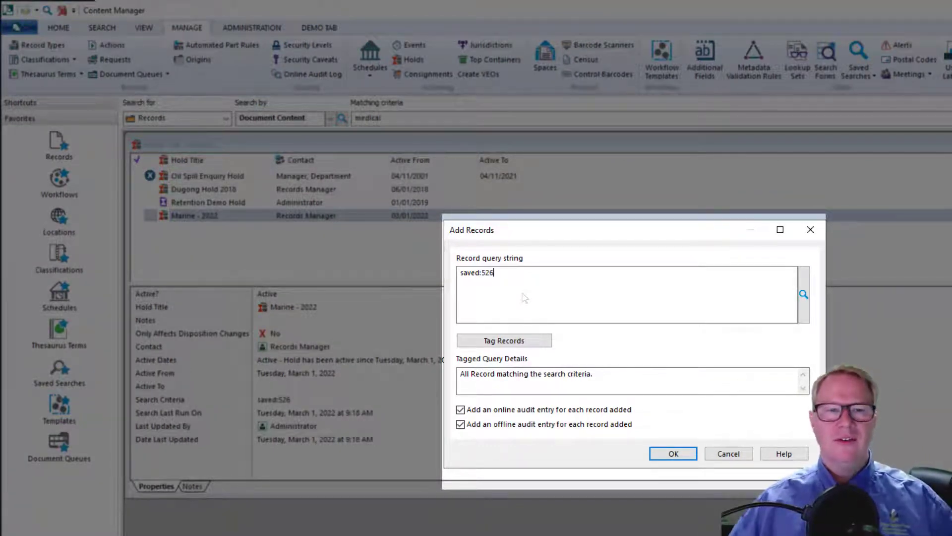
pyautogui.click(505, 342)
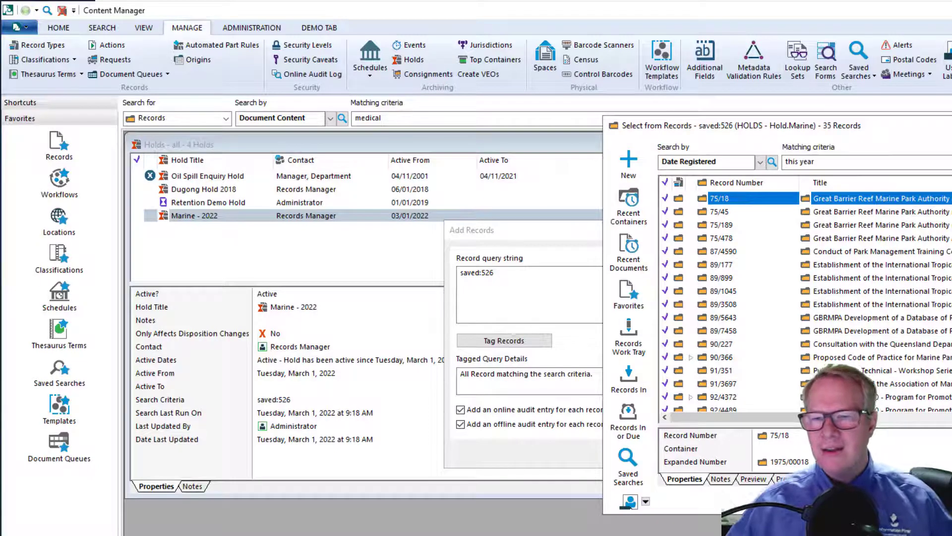
pyautogui.click(893, 499)
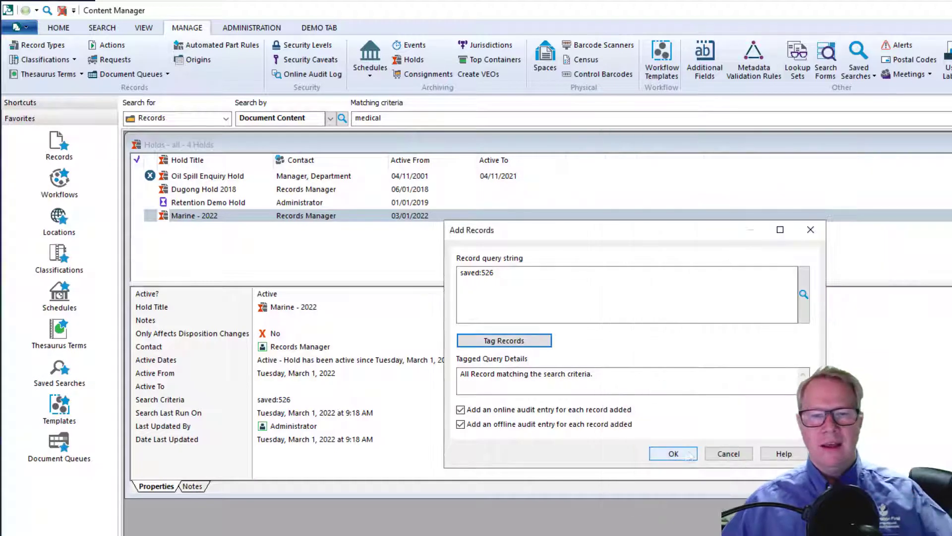
pyautogui.click(684, 457)
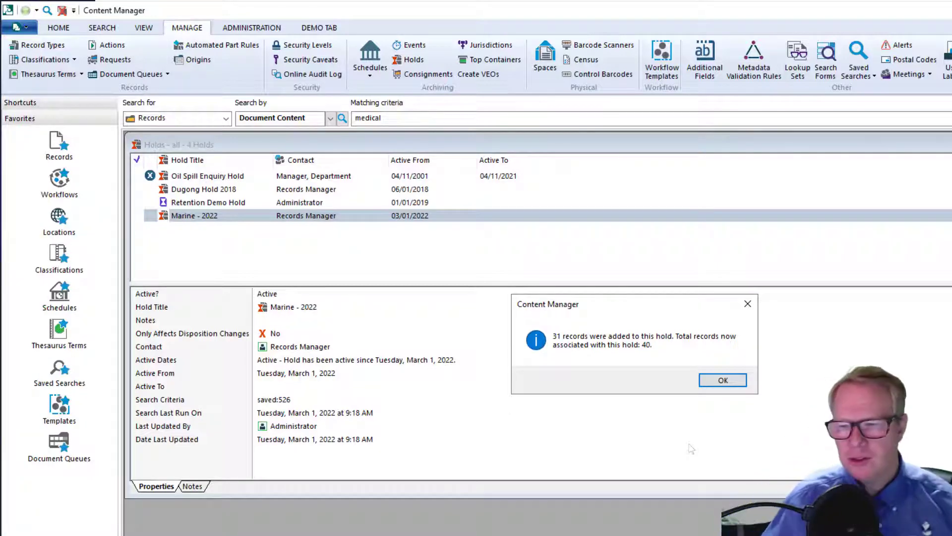
pyautogui.click(717, 381)
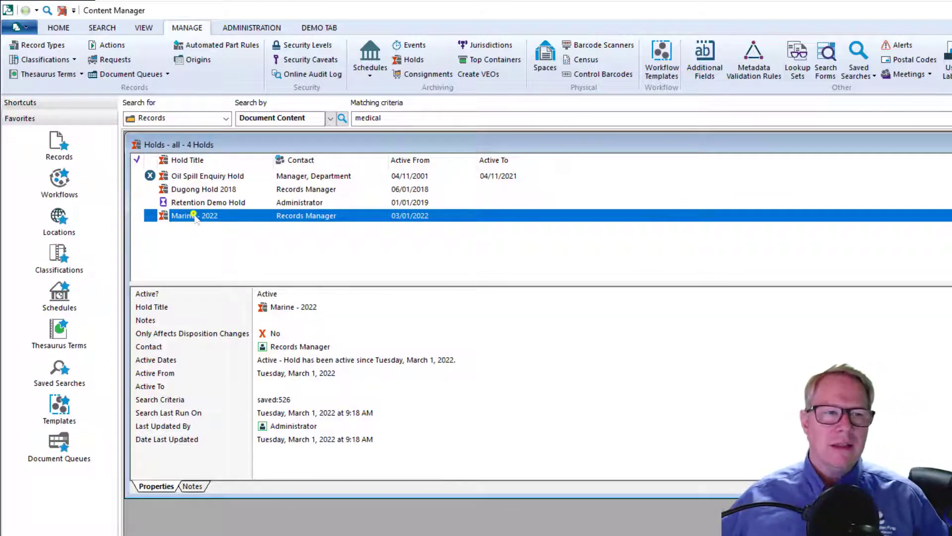
# Step: Start releasing records from the Marine - 2022 hold, limited to a selection of its associated records
pyautogui.rightClick(194, 215)
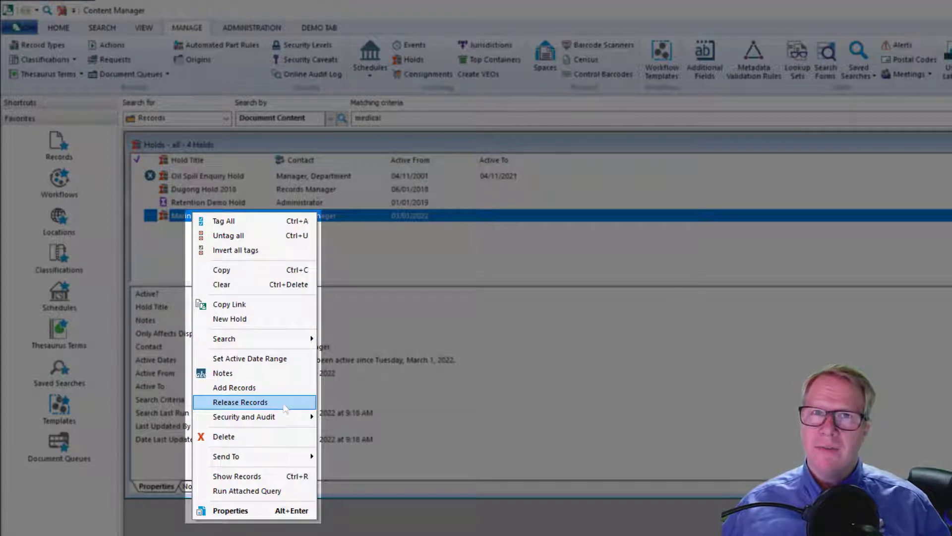
pyautogui.click(285, 403)
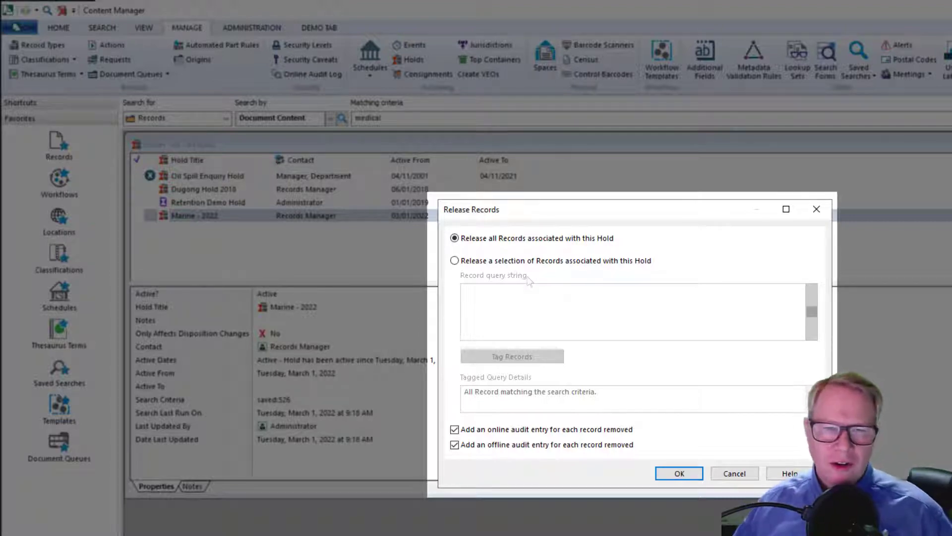
pyautogui.click(474, 262)
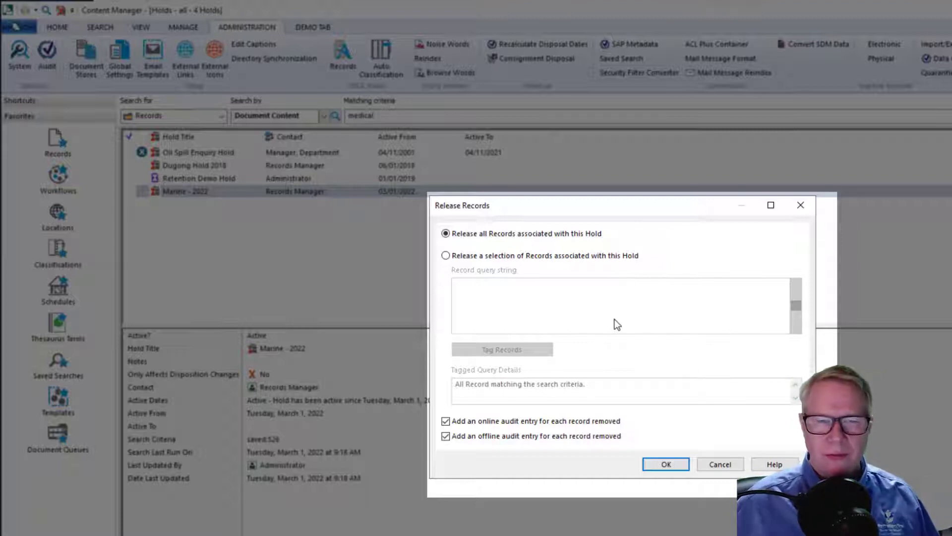
pyautogui.click(491, 257)
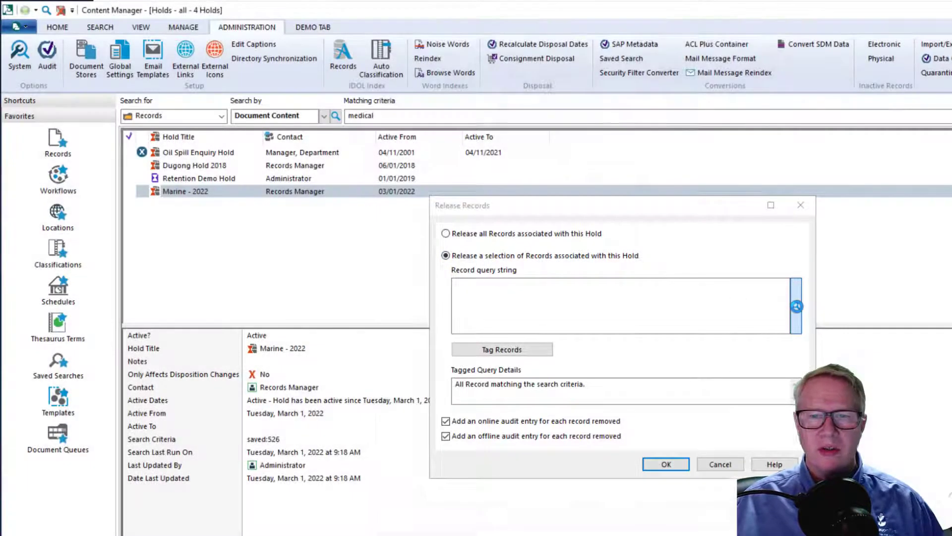
# Step: Build the release query on Date Created, using the date search expression 1950 to 1989
pyautogui.click(796, 306)
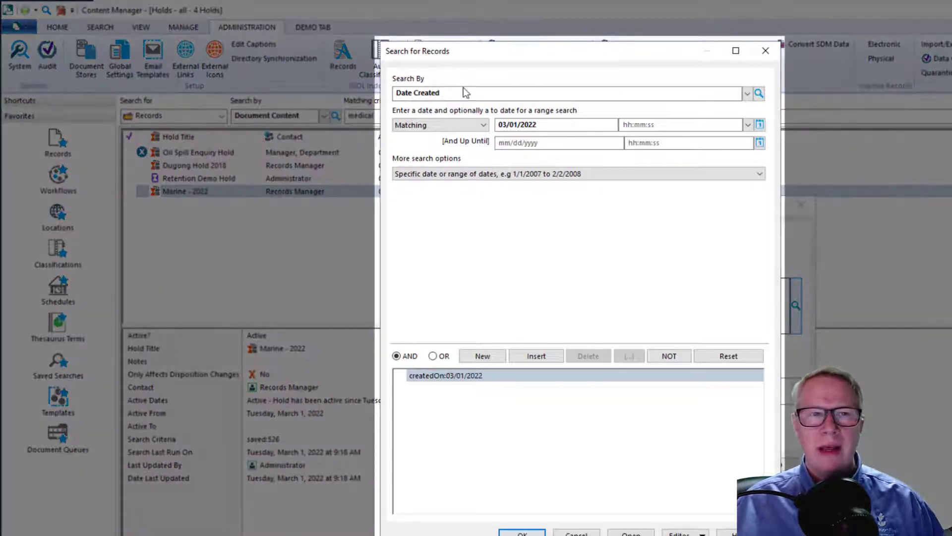
pyautogui.click(454, 93)
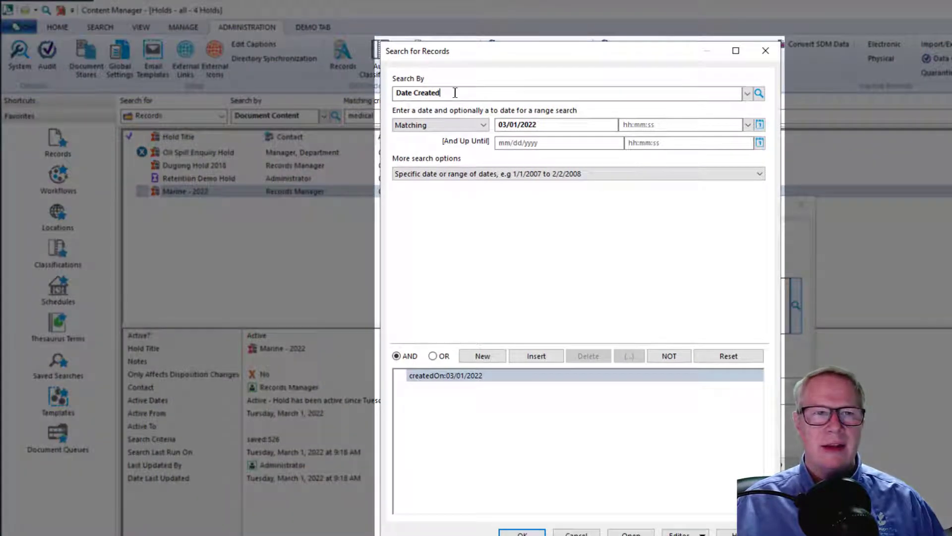
pyautogui.click(503, 174)
pyautogui.click(536, 236)
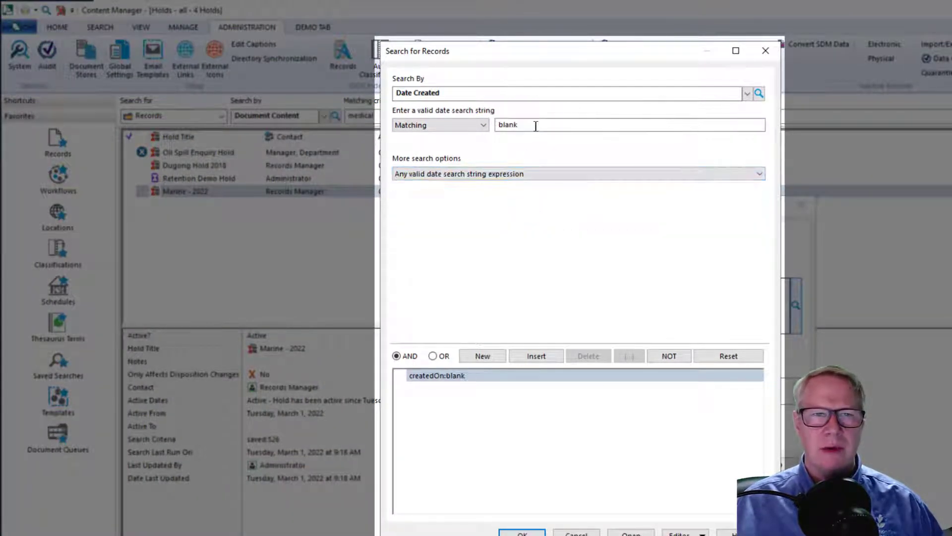
pyautogui.moveTo(536, 125); pyautogui.dragTo(428, 122)
pyautogui.write('1')
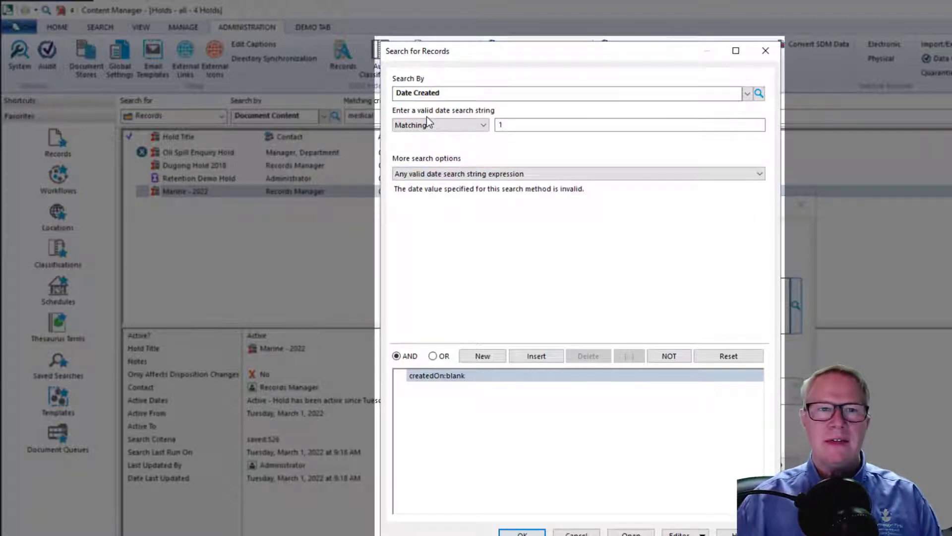
pyautogui.write('950 to 19')
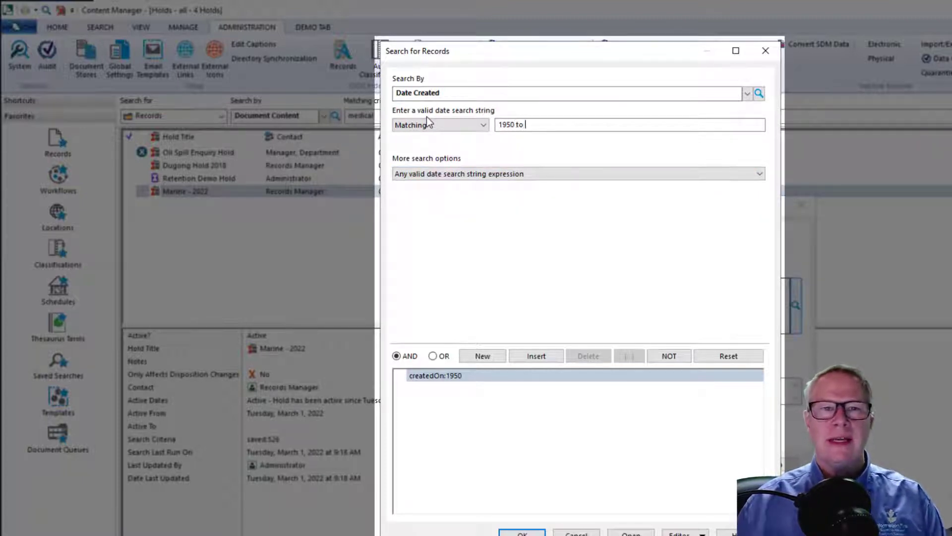
pyautogui.write('89')
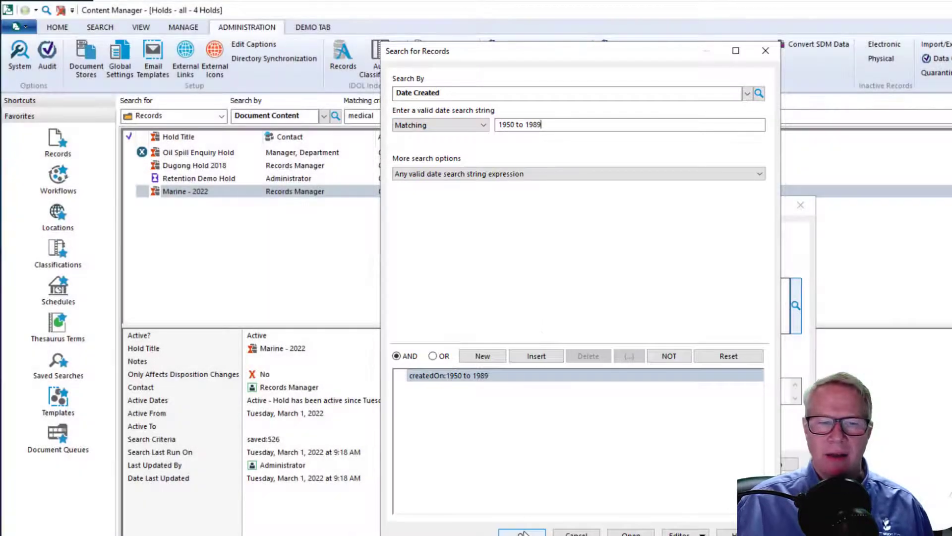
pyautogui.click(522, 533)
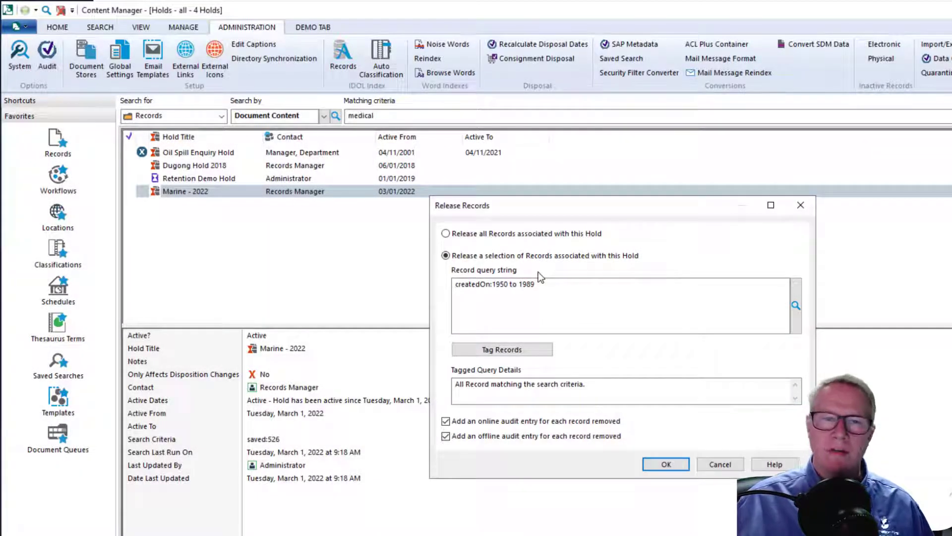
# Step: Tag the records matching createdOn:1950 to 1989 and release them from the Marine - 2022 hold, keeping both audit entry options on
pyautogui.click(504, 347)
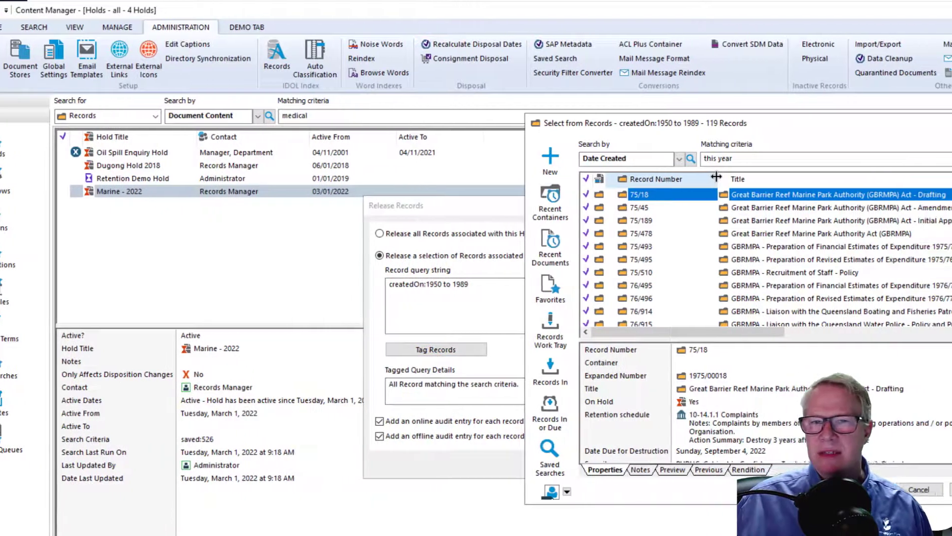
pyautogui.moveTo(633, 332); pyautogui.dragTo(807, 327)
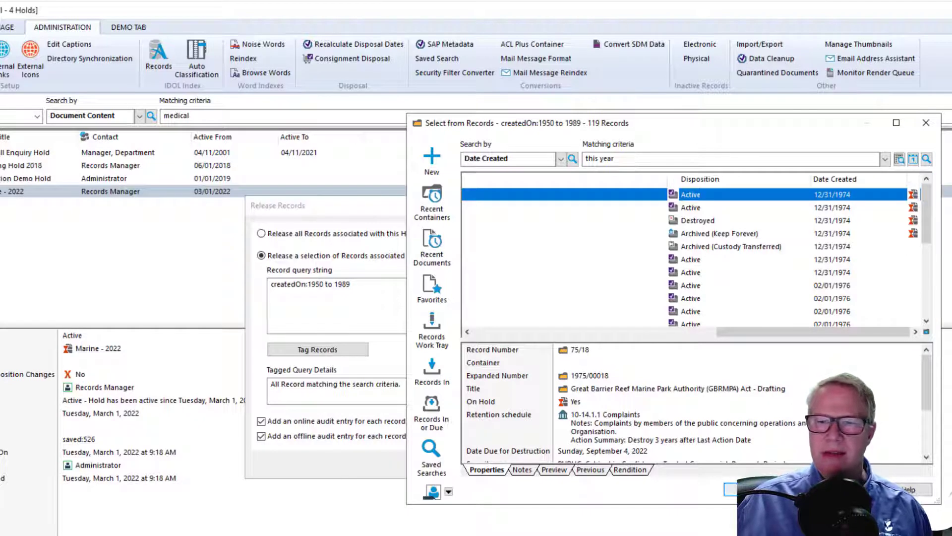
pyautogui.click(747, 489)
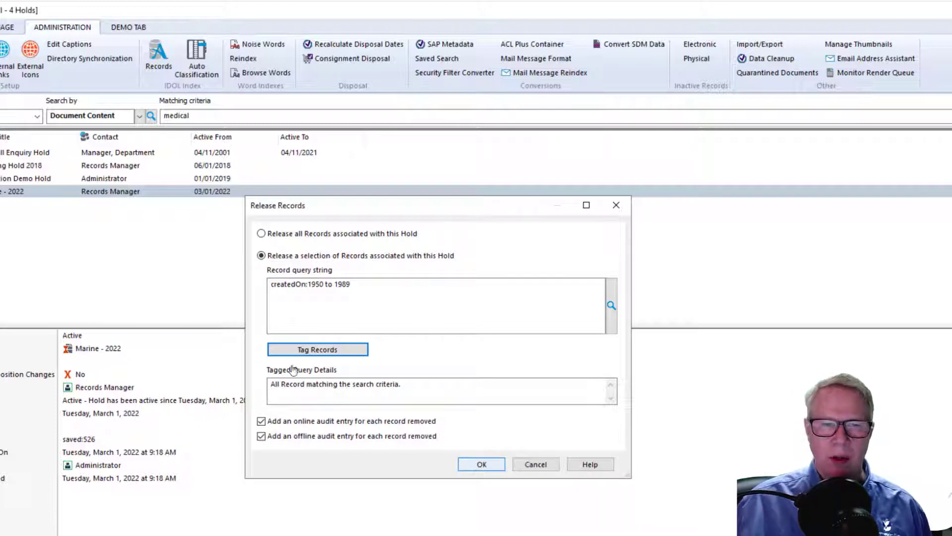
pyautogui.click(481, 465)
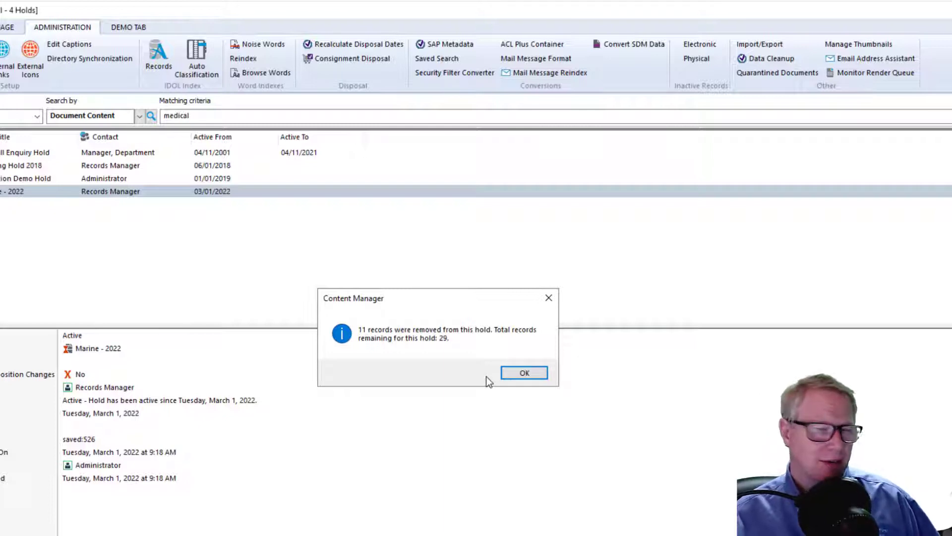
pyautogui.click(524, 374)
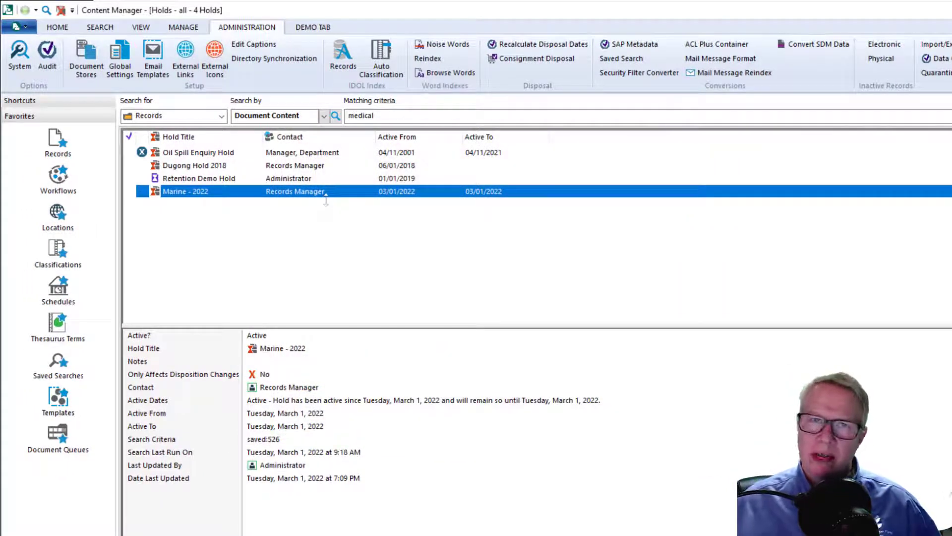
# Step: Set the Marine - 2022 hold's active period from 02/27/2022 to 02/28/2022 and check its Active Dates property
pyautogui.rightClick(291, 191)
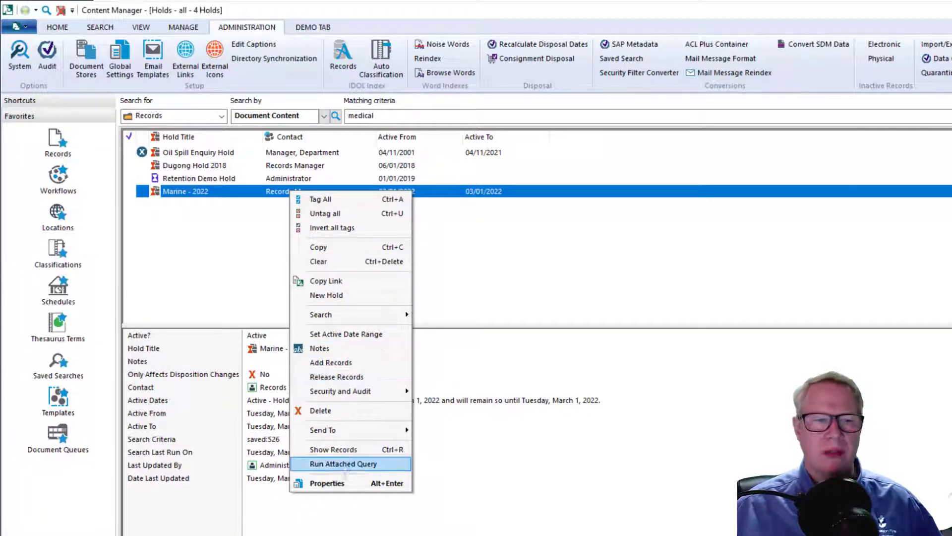
pyautogui.click(347, 483)
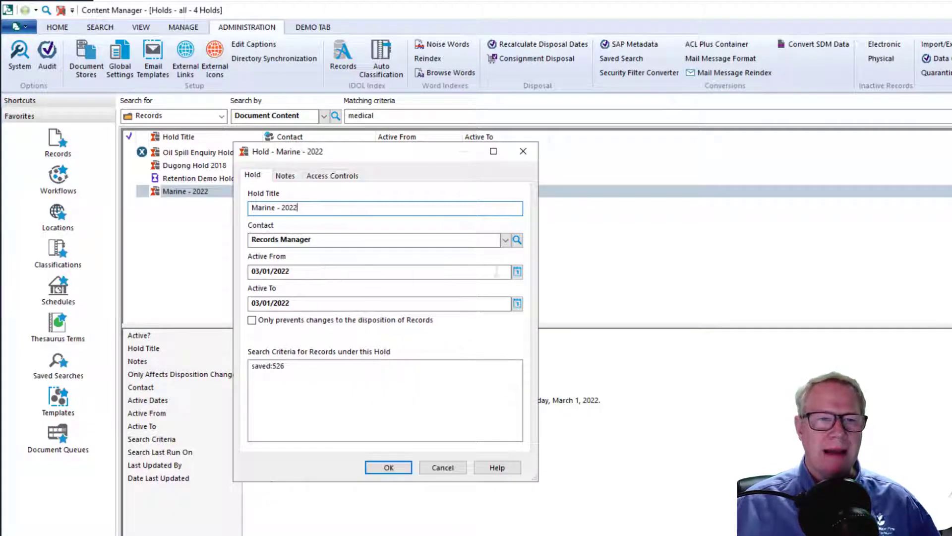
pyautogui.click(517, 272)
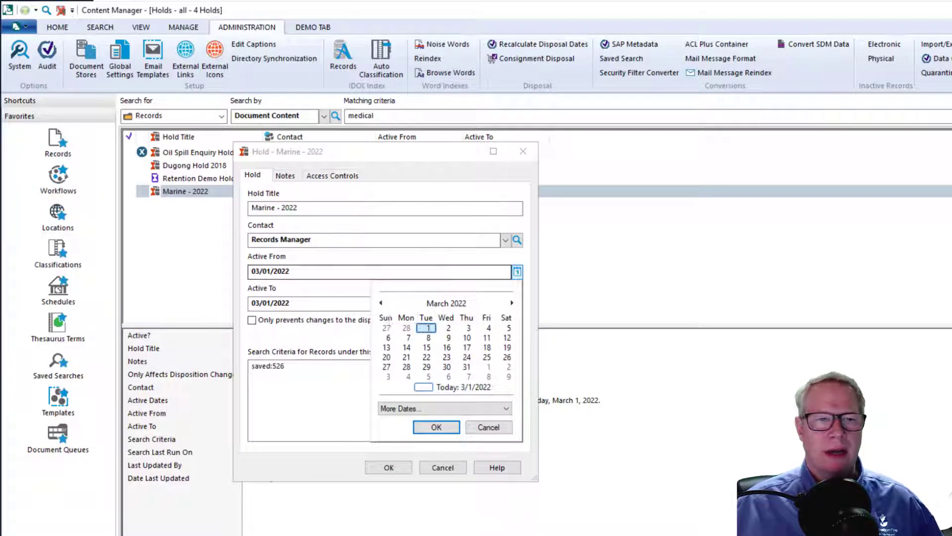
pyautogui.click(386, 328)
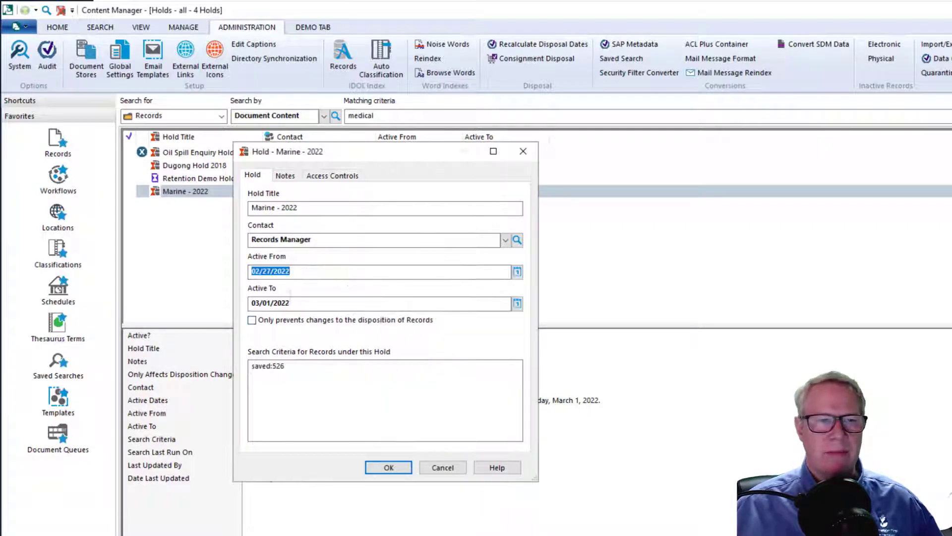
pyautogui.click(517, 304)
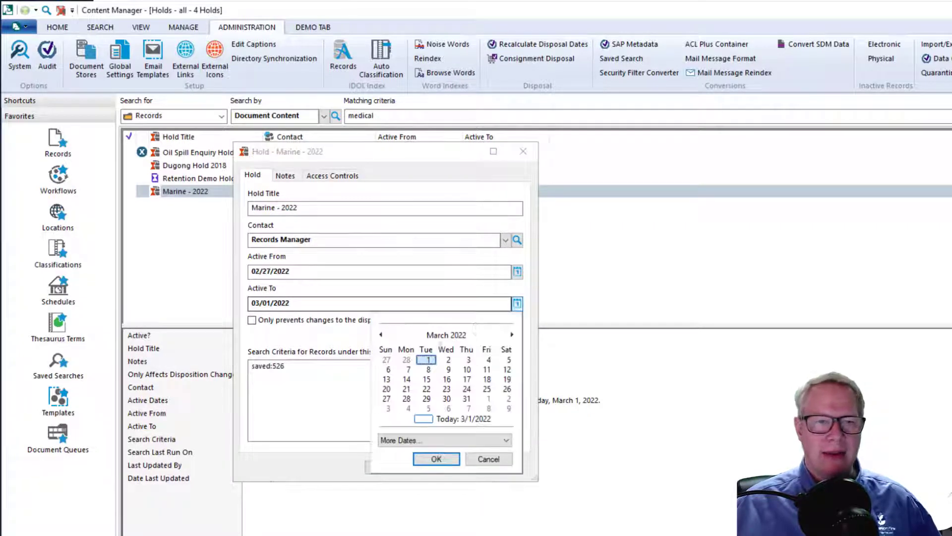
pyautogui.click(407, 358)
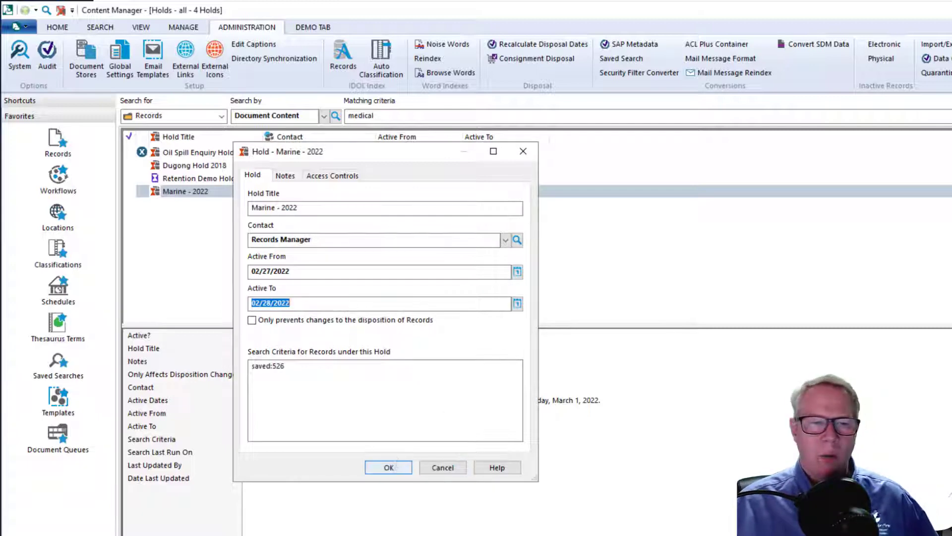
pyautogui.click(388, 467)
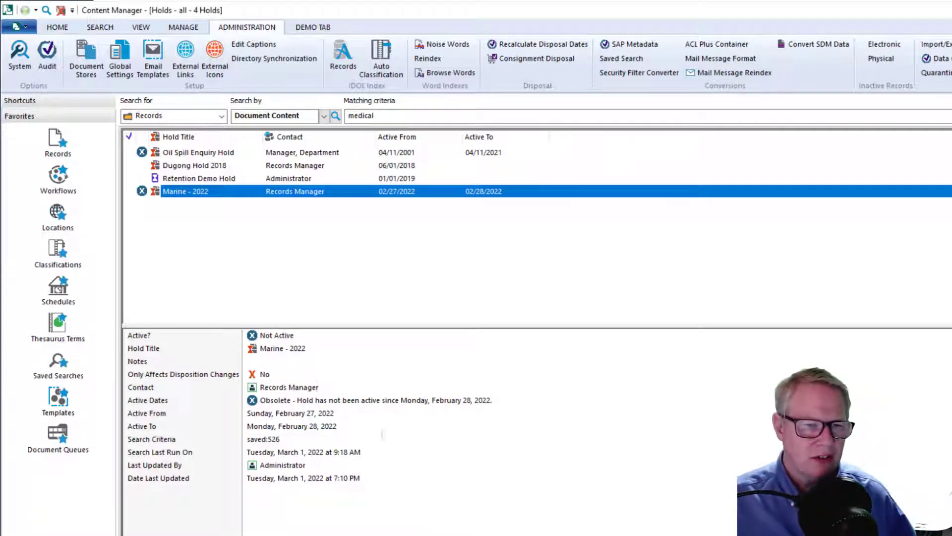
pyautogui.click(308, 392)
pyautogui.click(319, 401)
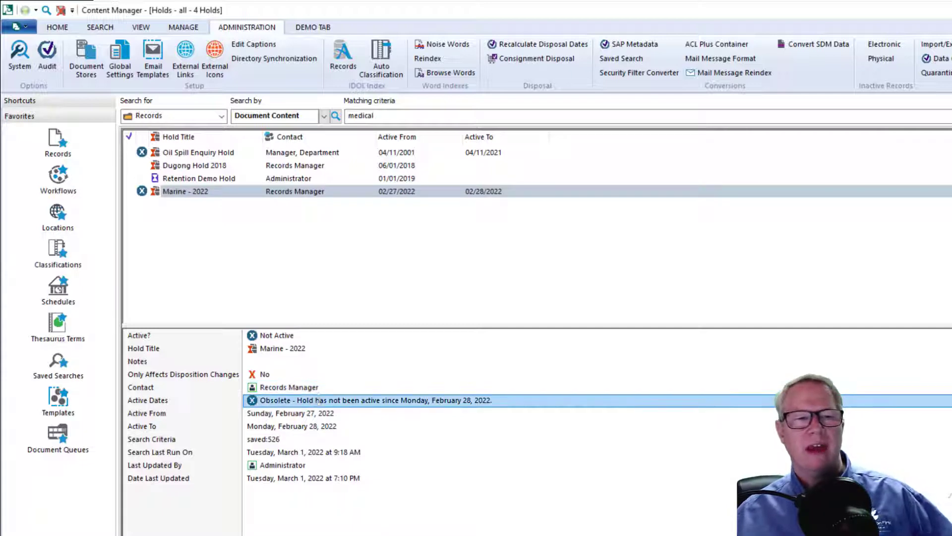
# Step: Show the records associated with the Marine - 2022 hold and examine the All Holds property of folder 92/4489
pyautogui.click(303, 192)
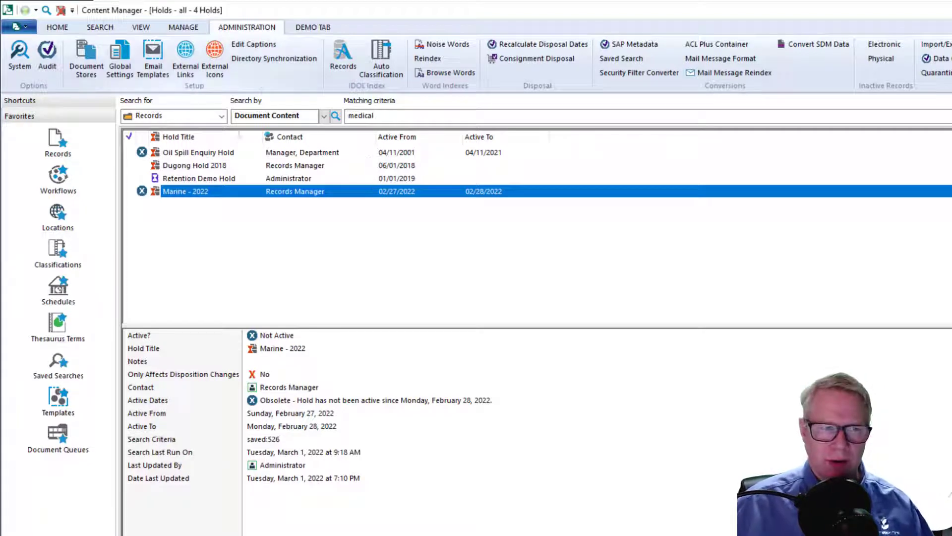
pyautogui.rightClick(222, 191)
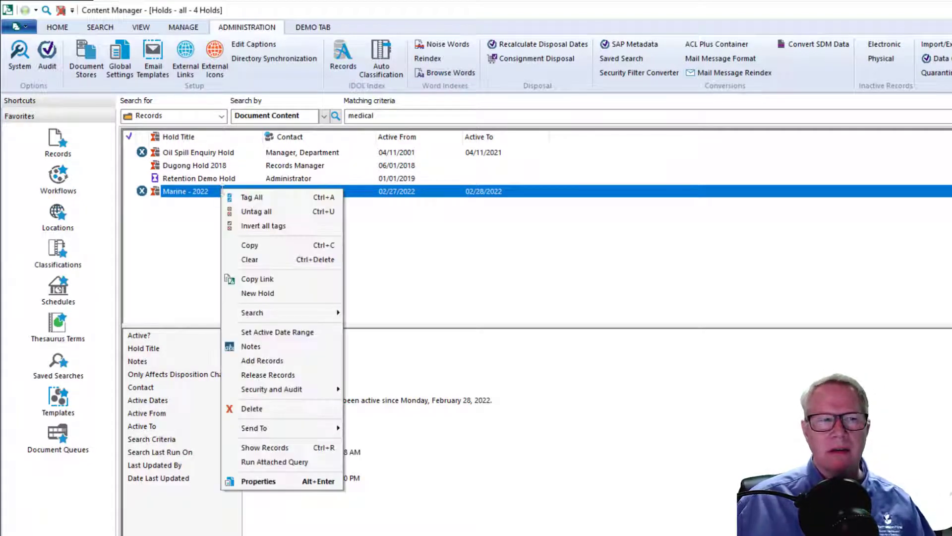
pyautogui.click(264, 447)
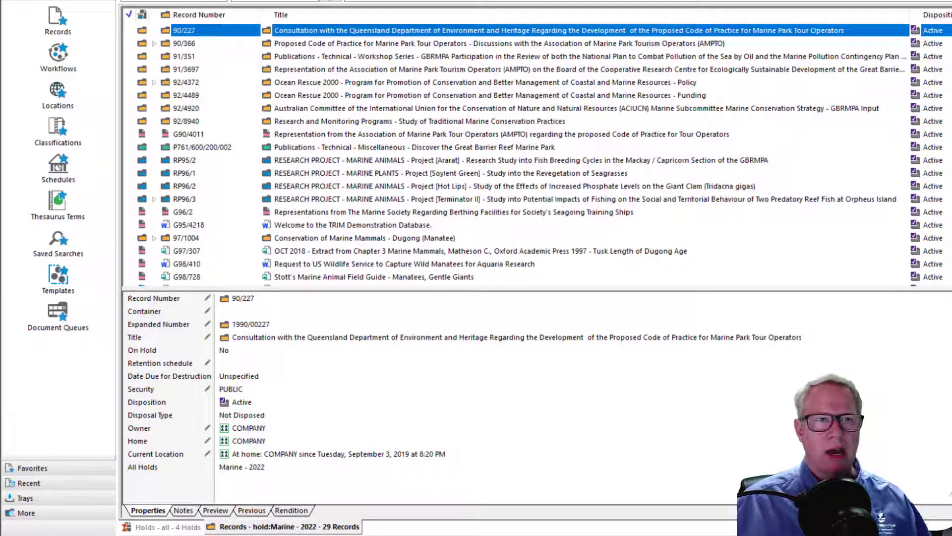
pyautogui.click(230, 95)
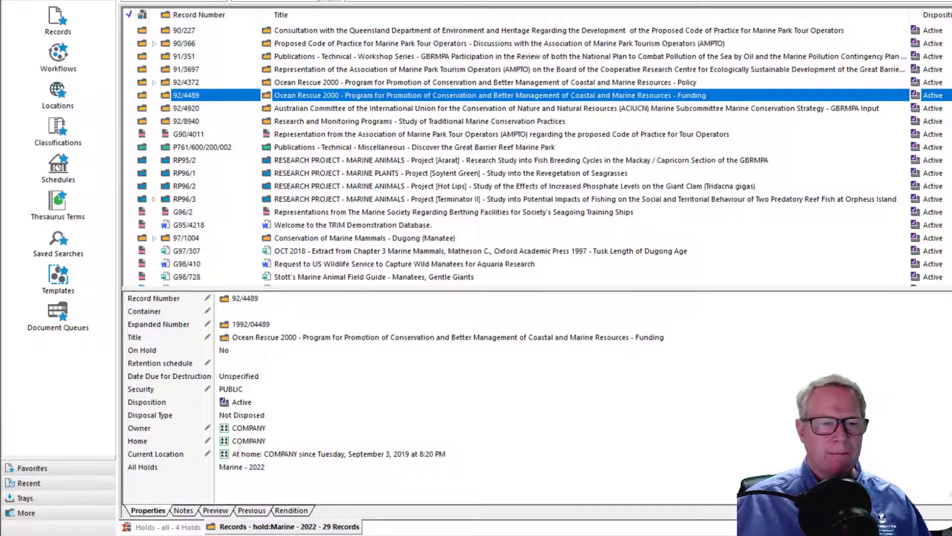
pyautogui.click(240, 467)
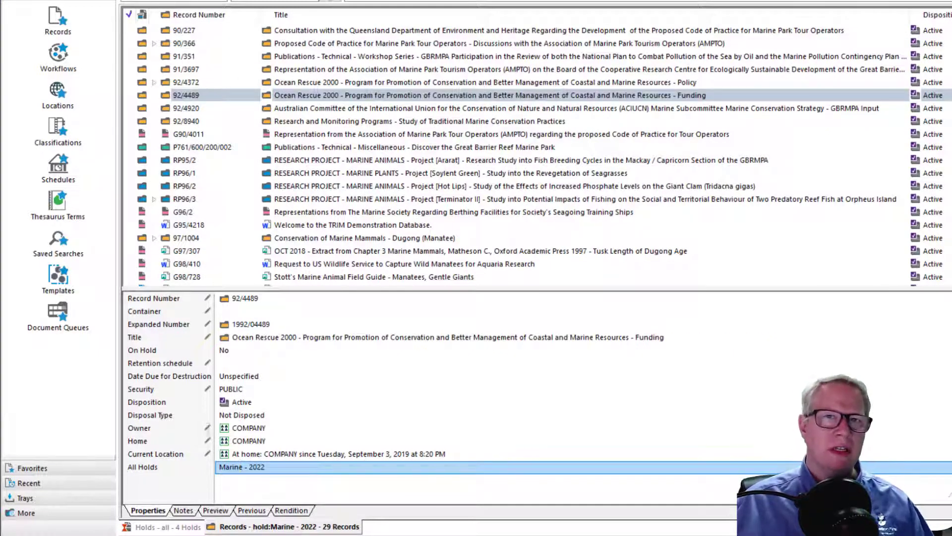
# Step: Examine the All Holds property of document G98/417 among the Marine - 2022 hold's records
pyautogui.scroll(-1, 216, 224)
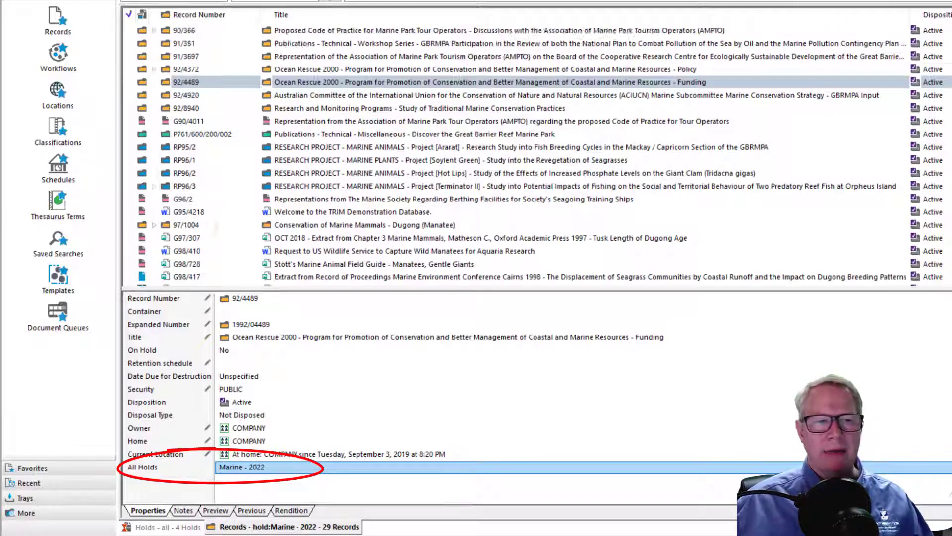
pyautogui.scroll(-1, 164, 158)
pyautogui.click(298, 263)
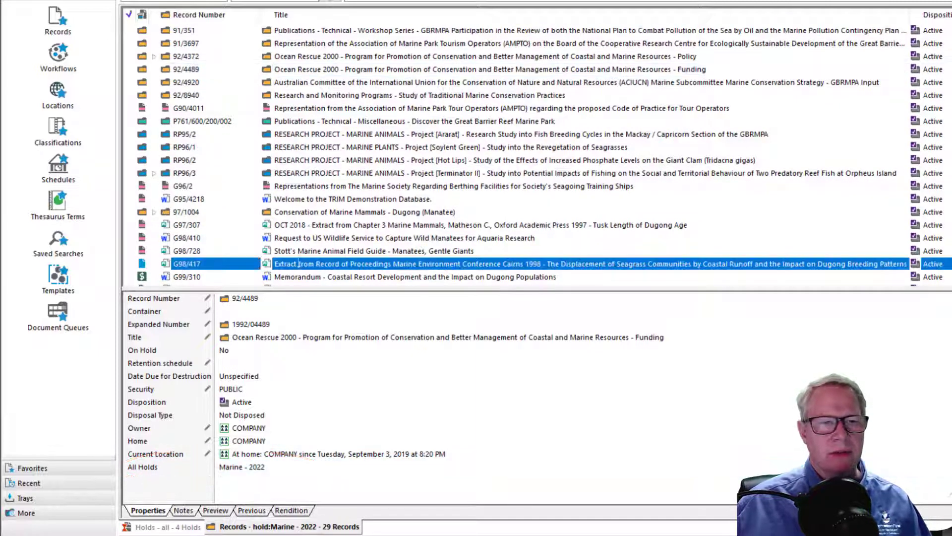
pyautogui.scroll(-7, 298, 264)
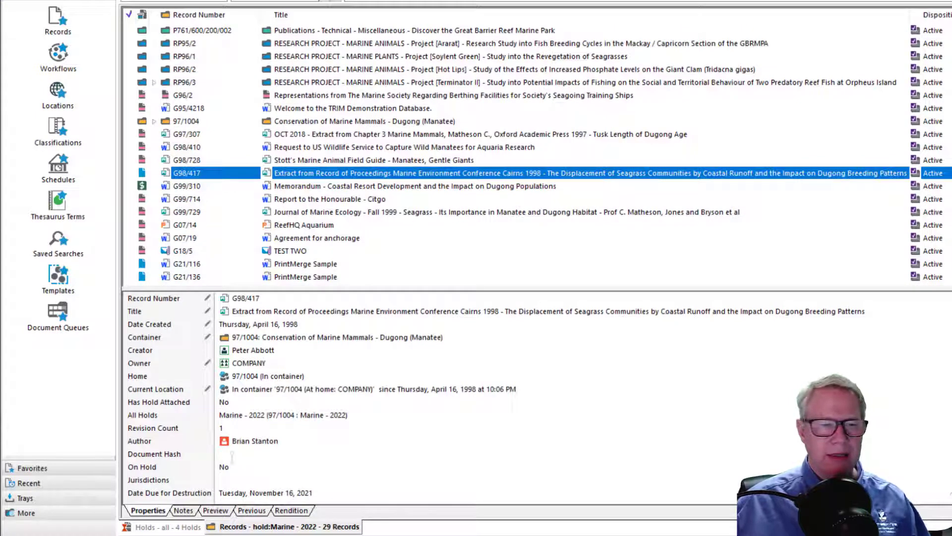
pyautogui.click(224, 417)
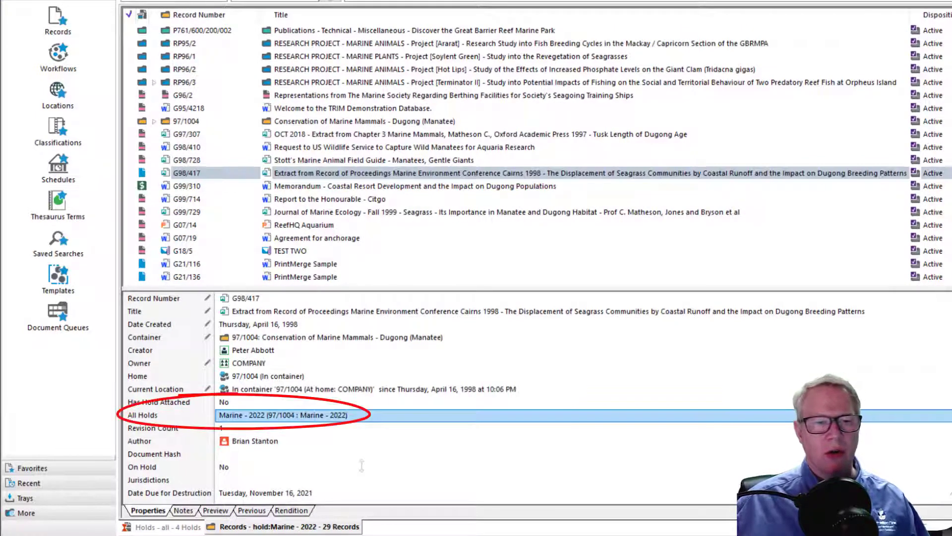
pyautogui.click(286, 172)
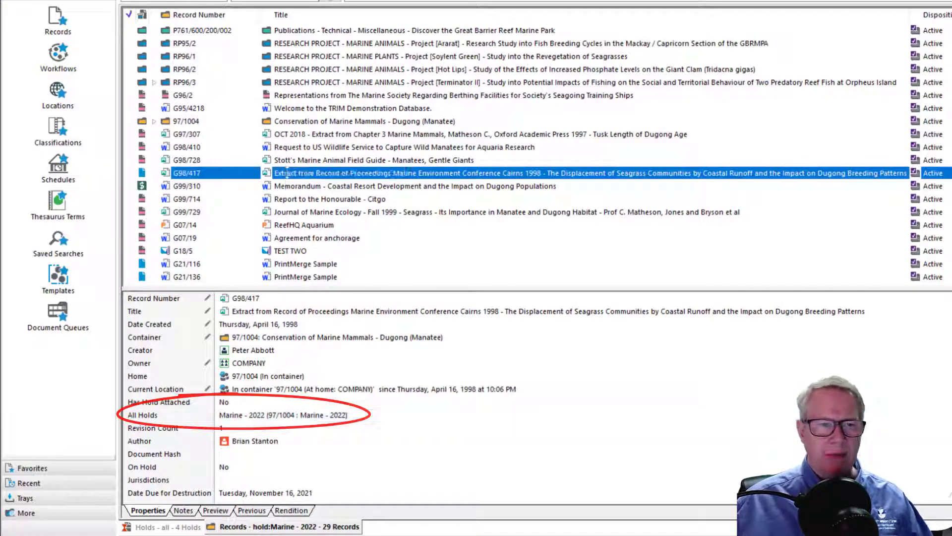
pyautogui.rightClick(287, 172)
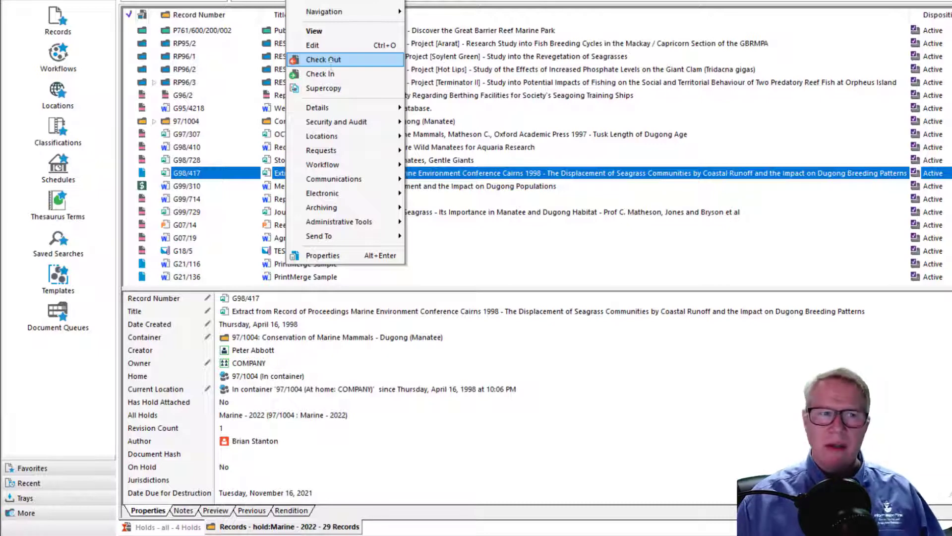
pyautogui.press('Escape')
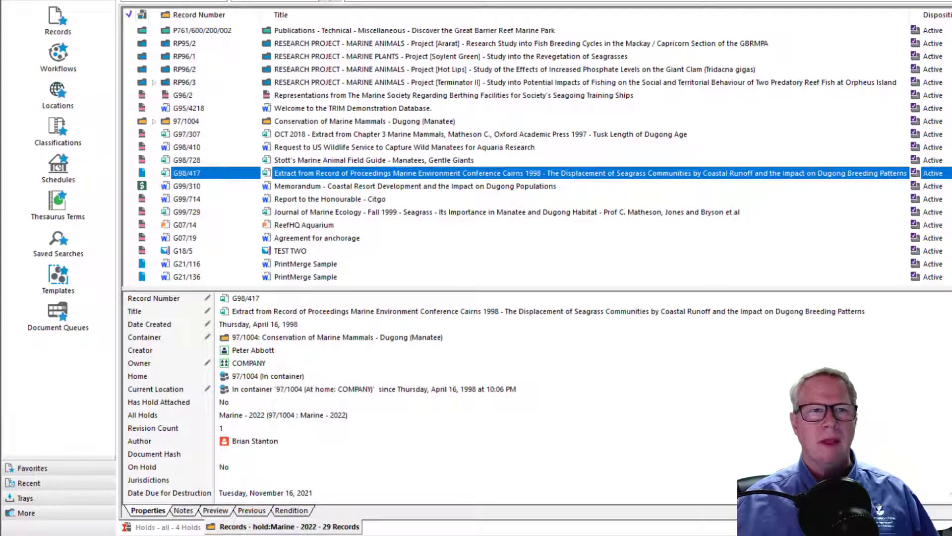
# Step: Open another list of all holds and bring up the available actions for the Retention Demo Hold
pyautogui.click(189, 1)
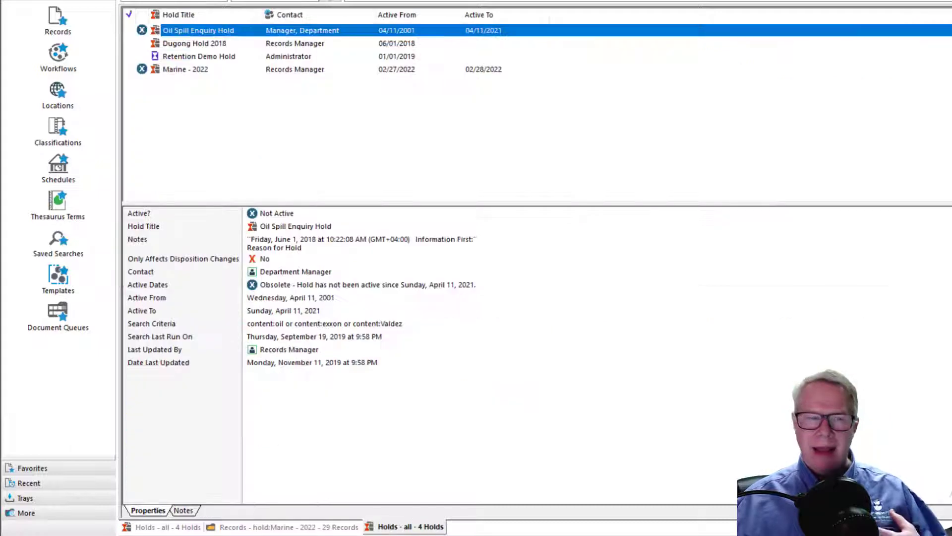
pyautogui.rightClick(188, 58)
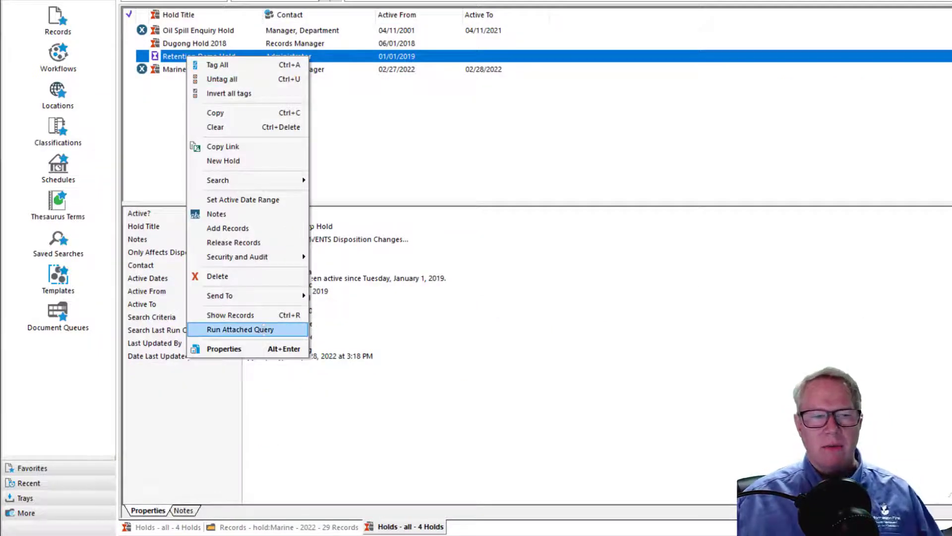